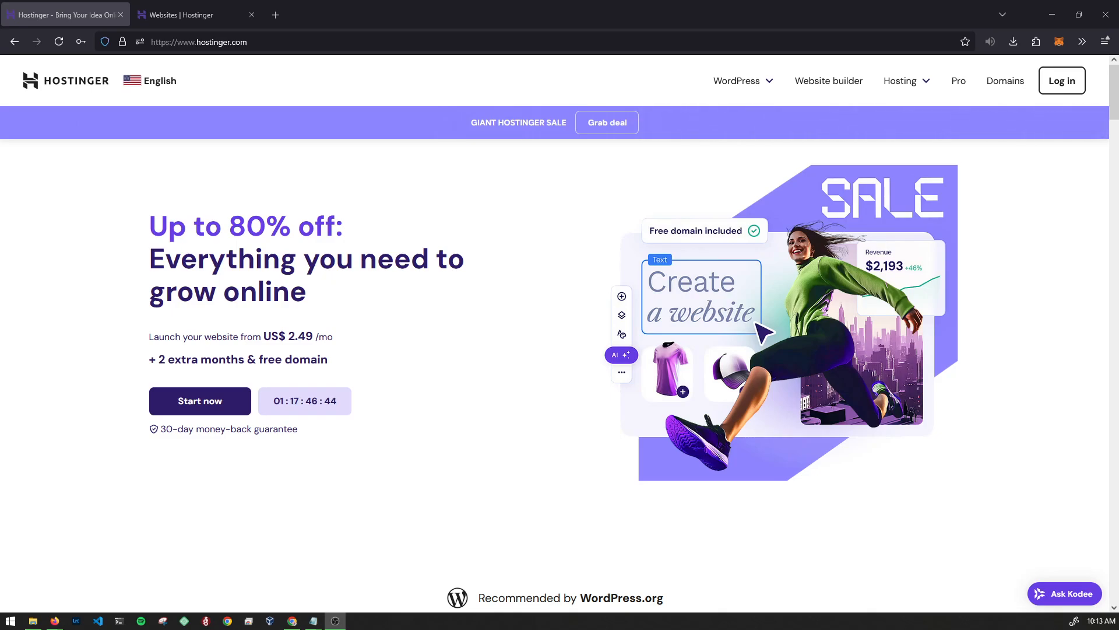
- Autoscroll down the Hostinger homepage to the Premium, Business and Cloud Startup plan prices
{"action": "middle_click", "coordinate": [112, 227]}
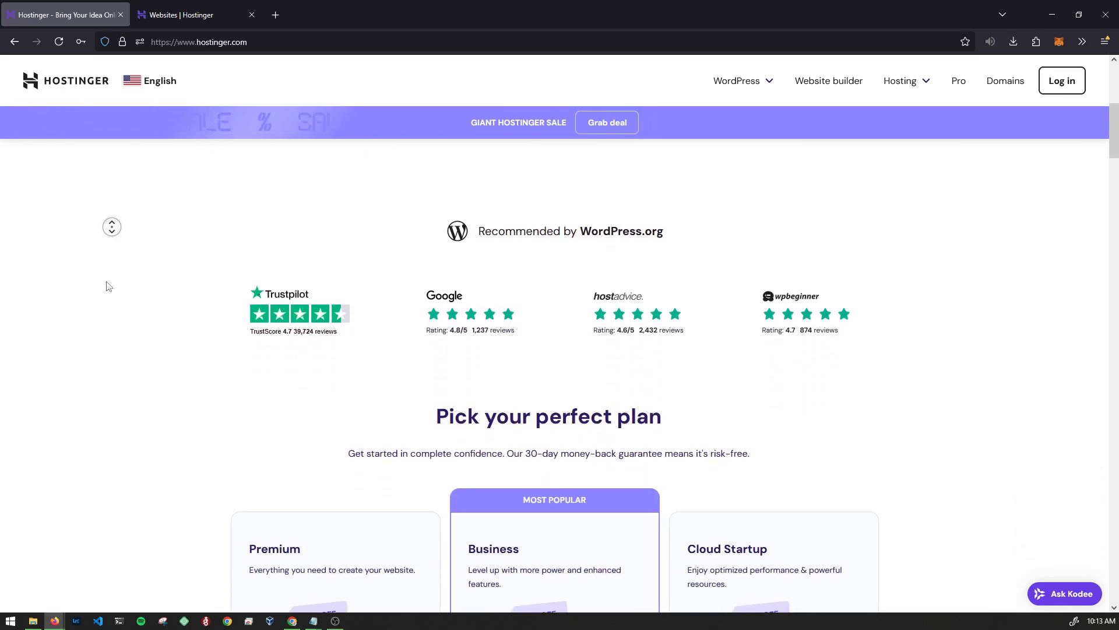
{"action": "middle_click", "coordinate": [108, 284]}
{"action": "middle_click", "coordinate": [106, 281]}
{"action": "middle_click", "coordinate": [101, 322]}
{"action": "middle_click", "coordinate": [102, 316]}
{"action": "middle_click", "coordinate": [102, 317]}
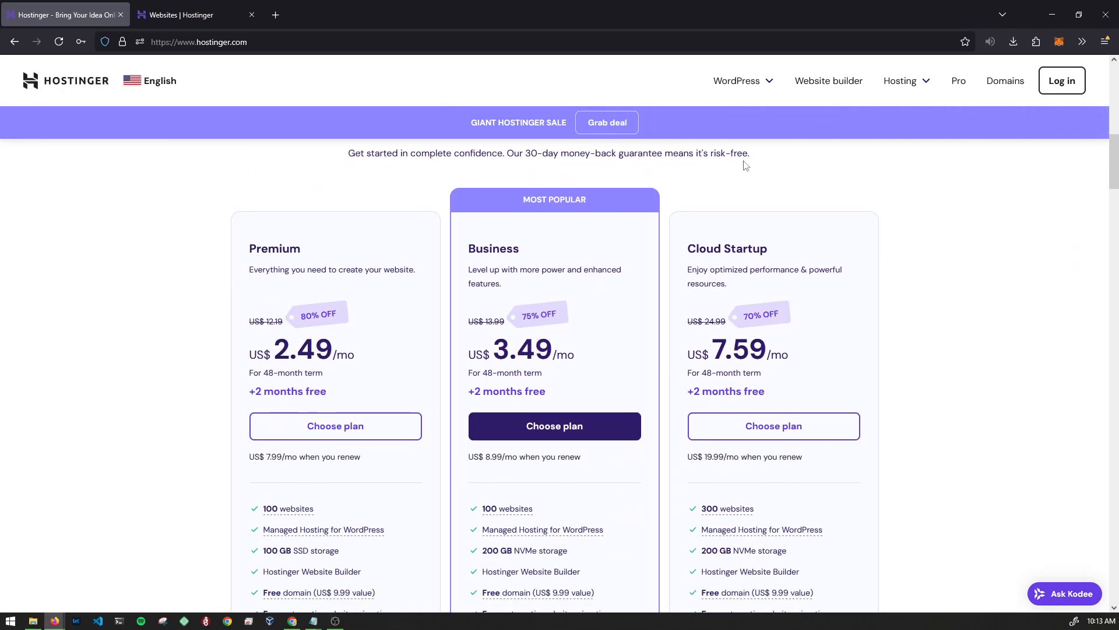
- Go to the Hosting for WordPress page from the WordPress menu
{"action": "left_click", "coordinate": [744, 86]}
{"action": "left_click", "coordinate": [803, 114]}
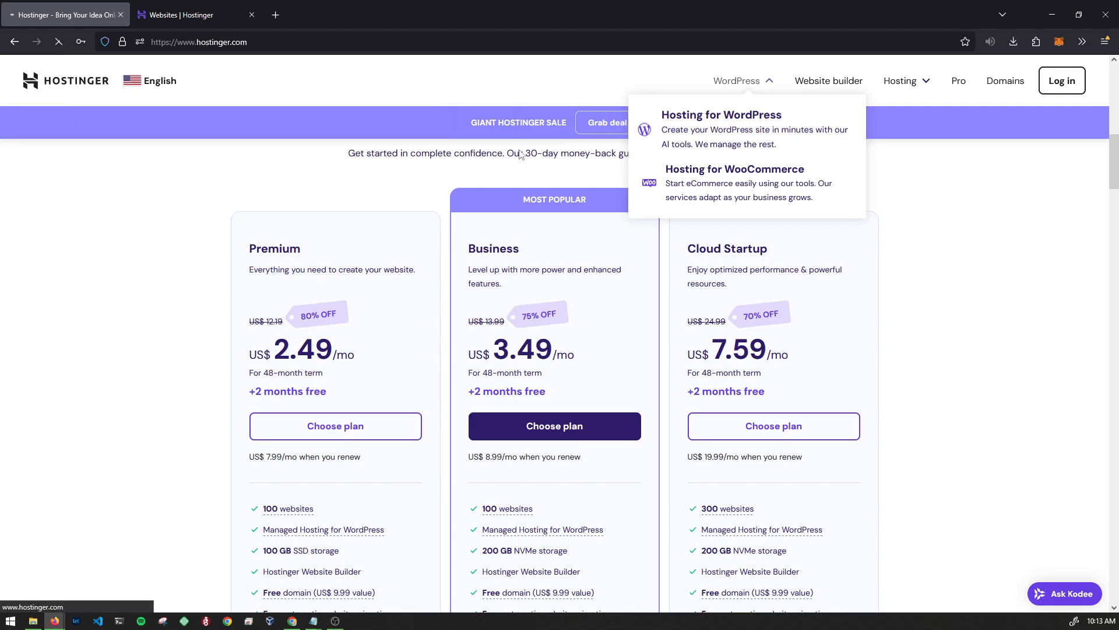
{"action": "scroll", "coordinate": [75, 289], "scroll_direction": "down", "scroll_amount": 10}
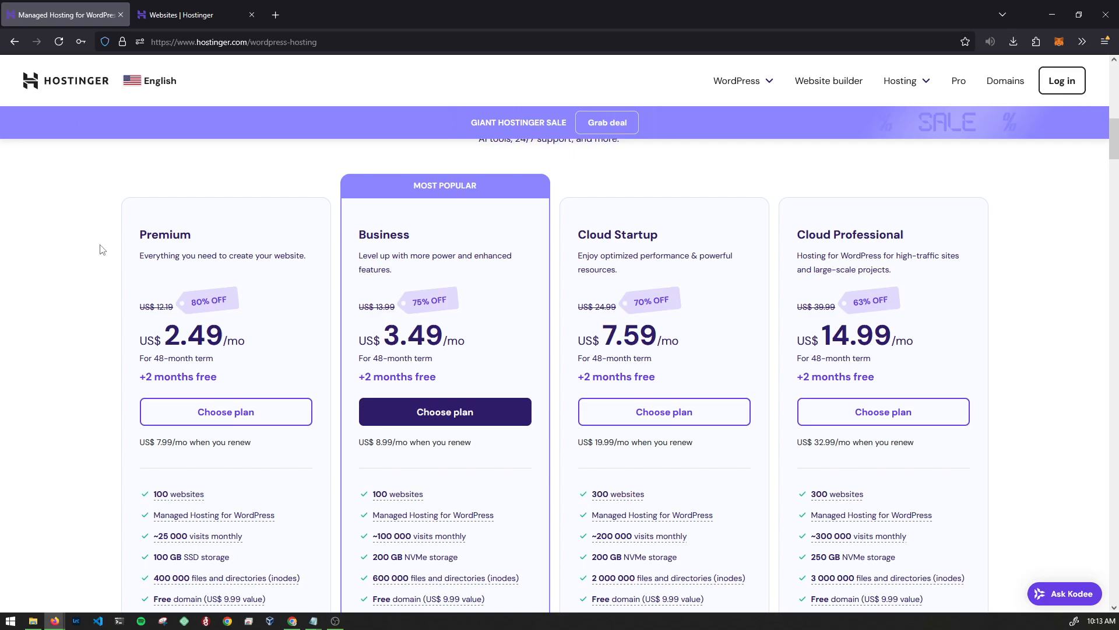
{"action": "scroll", "coordinate": [38, 275], "scroll_direction": "down", "scroll_amount": 1}
- Scroll through and compare the managed WordPress hosting plan cards
{"action": "middle_click", "coordinate": [37, 275]}
{"action": "middle_click", "coordinate": [44, 326]}
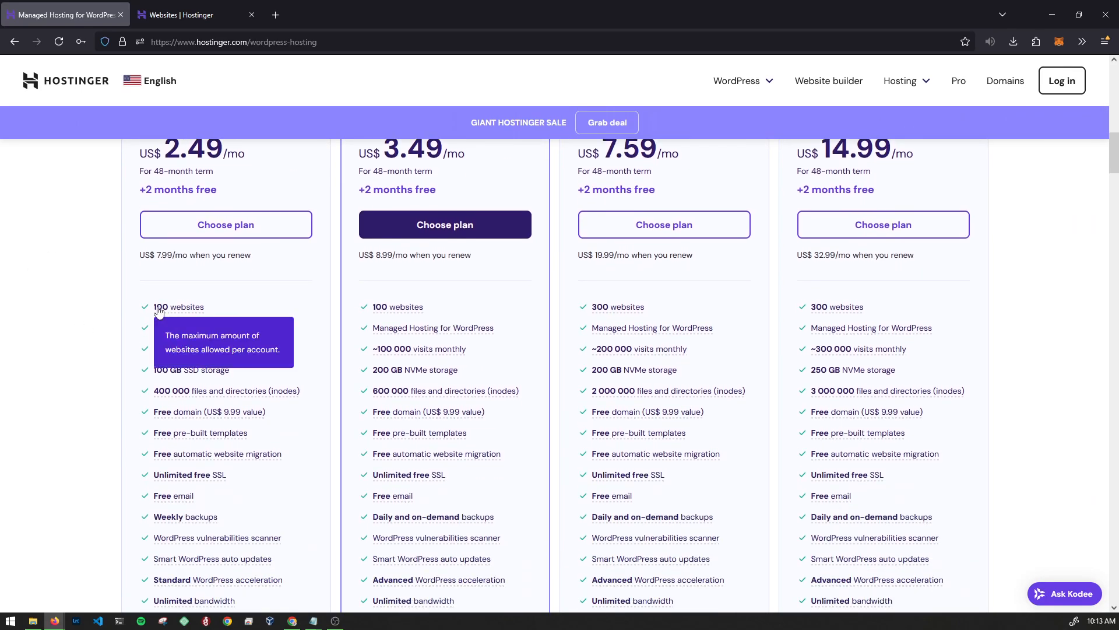
{"action": "middle_click", "coordinate": [84, 293]}
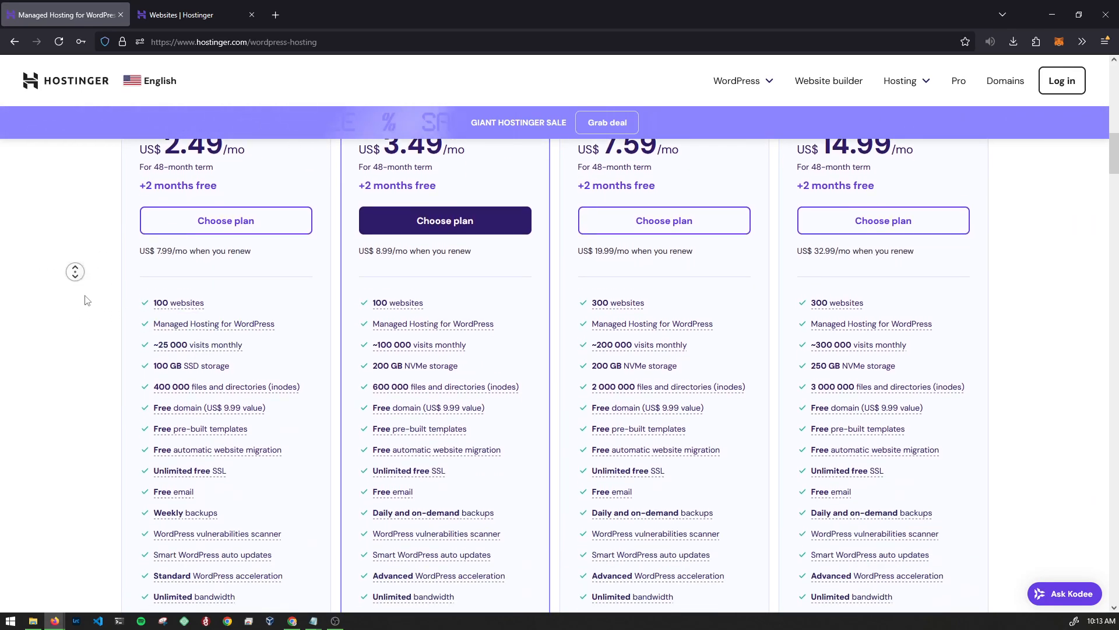
{"action": "middle_click", "coordinate": [85, 298]}
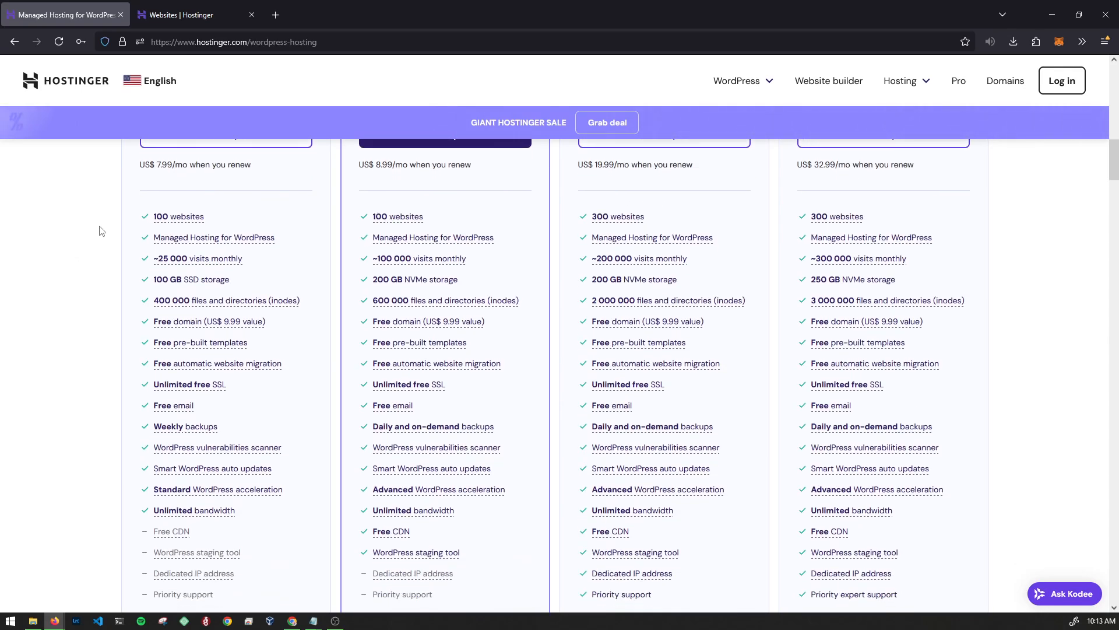
{"action": "middle_click", "coordinate": [64, 298]}
{"action": "middle_click", "coordinate": [73, 273]}
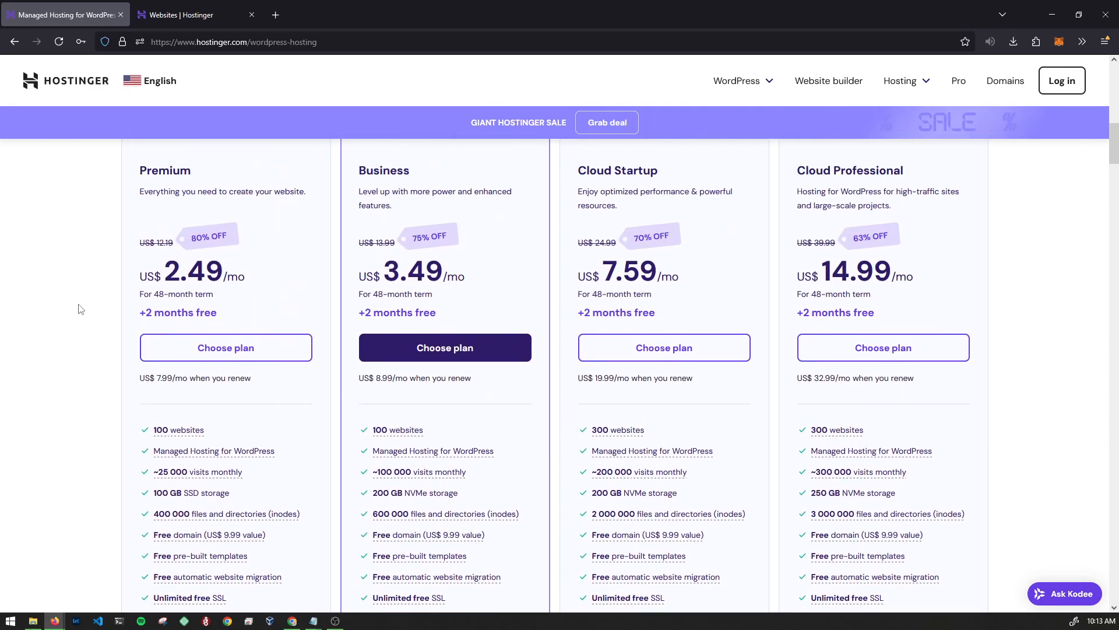
{"action": "middle_click", "coordinate": [79, 316]}
{"action": "middle_click", "coordinate": [85, 268]}
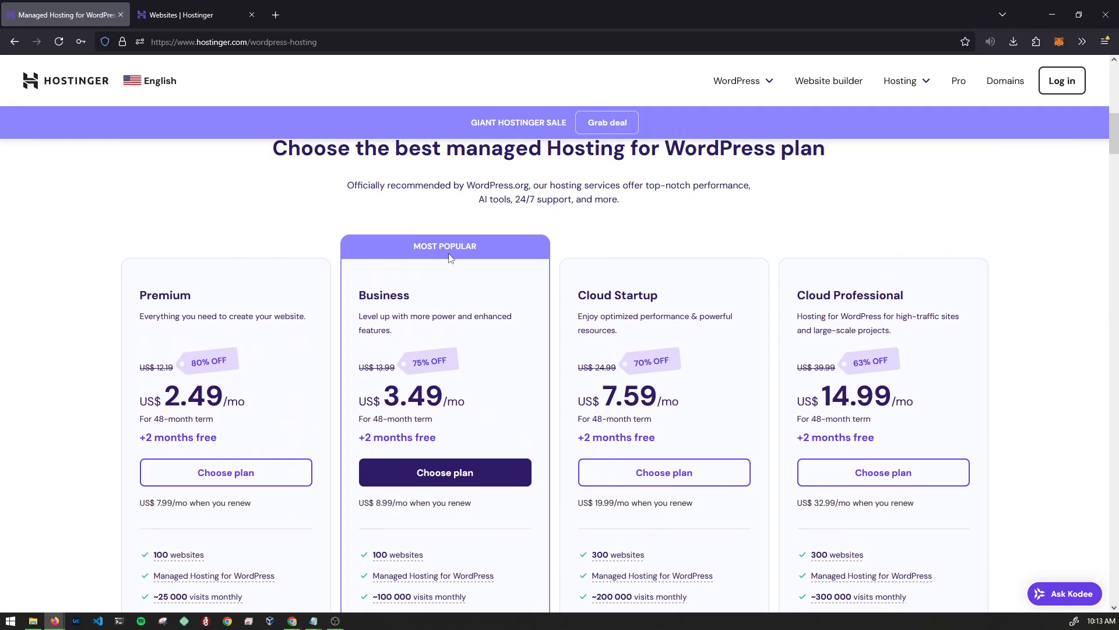
{"action": "left_click_drag", "start_coordinate": [687, 299], "coordinate": [584, 290]}
{"action": "left_click", "coordinate": [584, 290]}
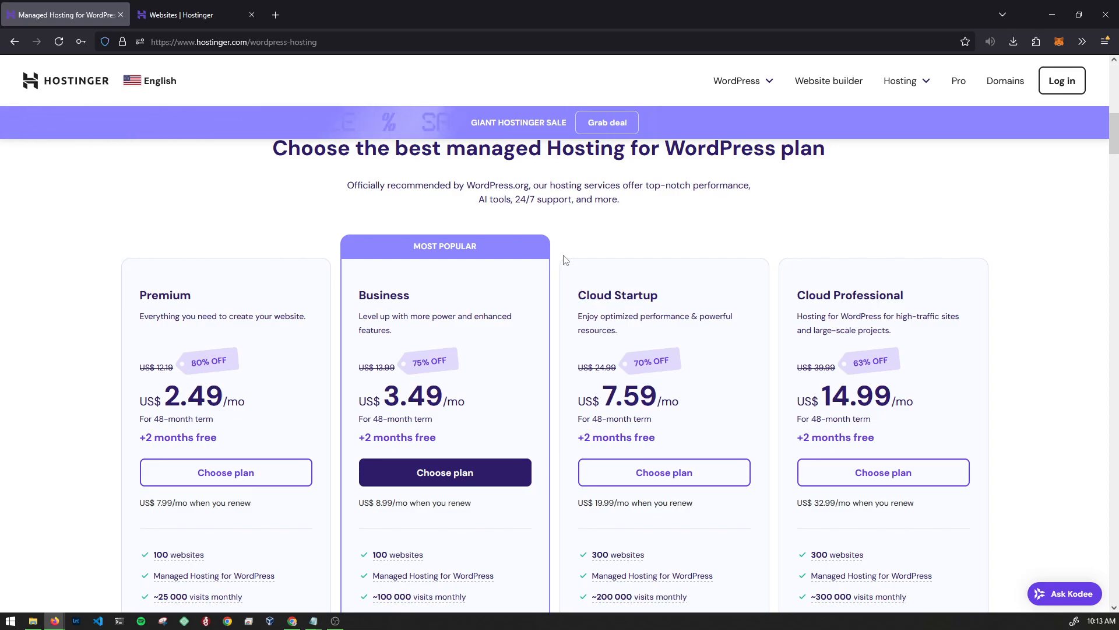
{"action": "scroll", "coordinate": [561, 274], "scroll_direction": "down", "scroll_amount": 1}
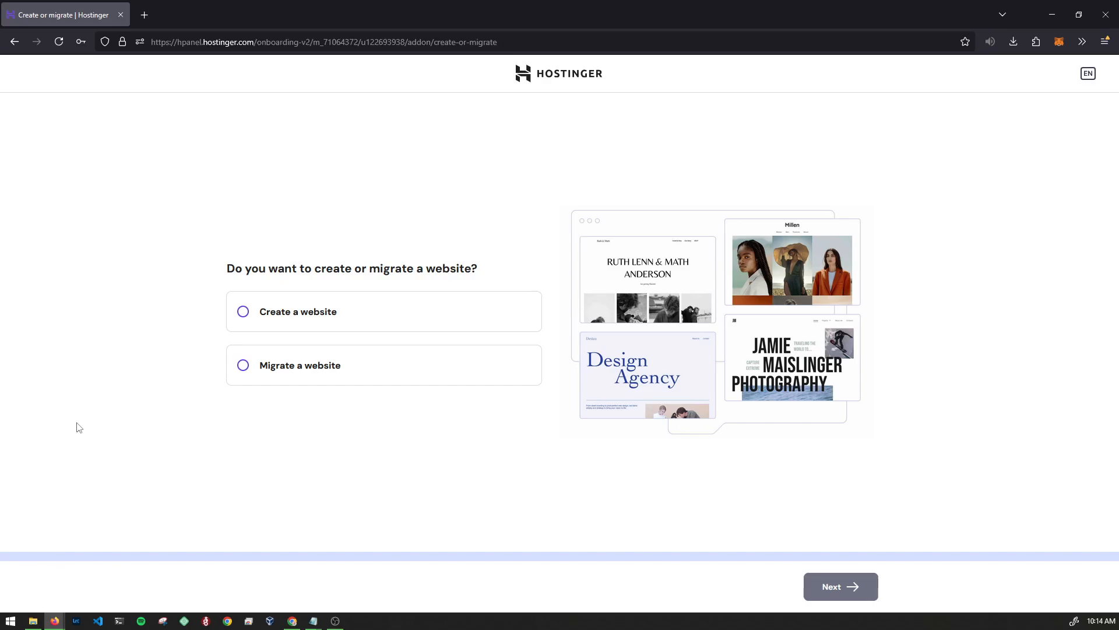
- Choose to create a new website built with WordPress
{"action": "left_click", "coordinate": [293, 322]}
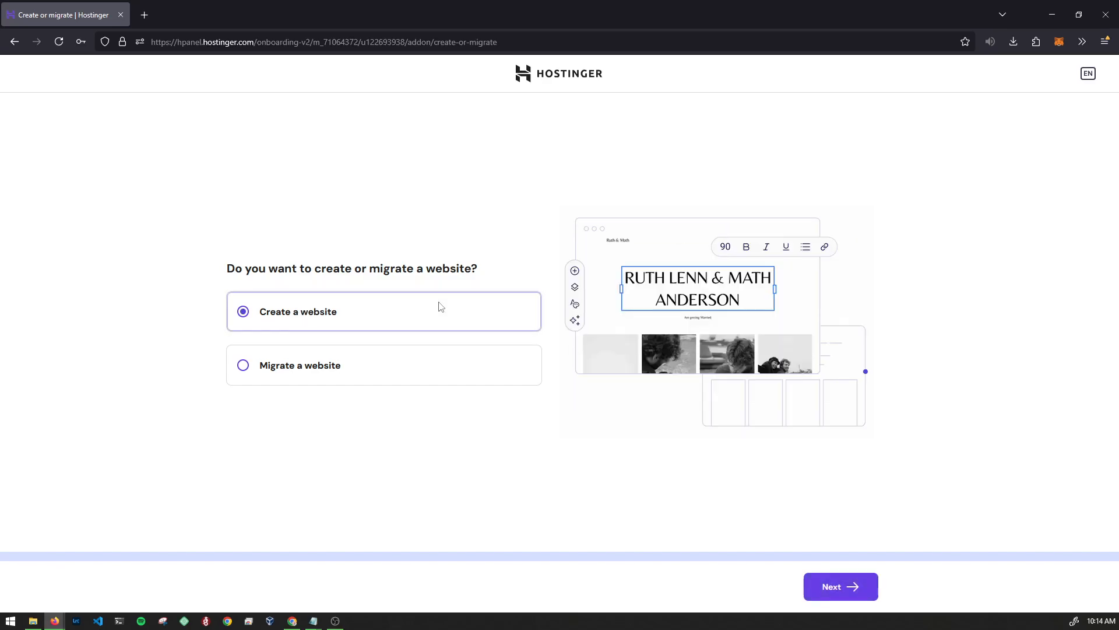
{"action": "left_click", "coordinate": [849, 589]}
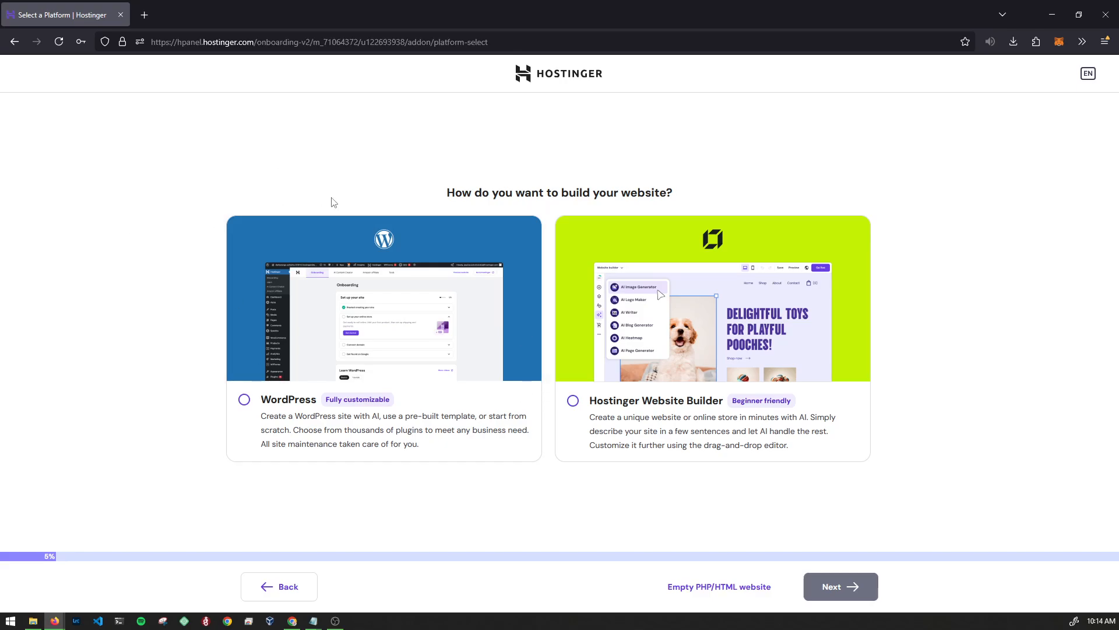
{"action": "left_click", "coordinate": [318, 291]}
{"action": "left_click", "coordinate": [818, 590]}
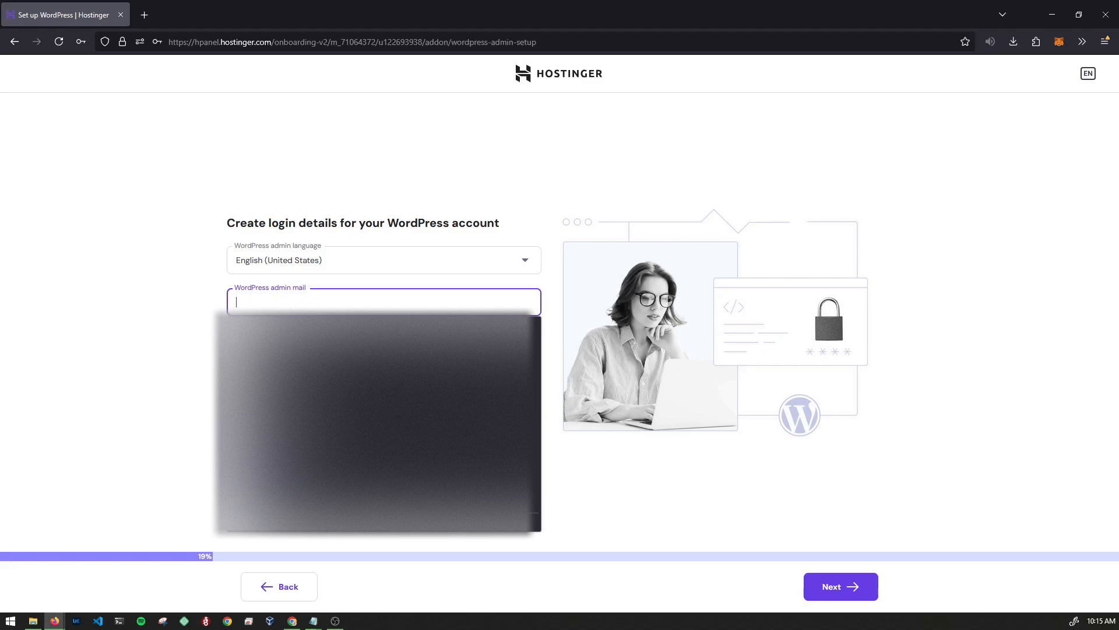
- Enter the admin e-mail and password, then start from a blank site
{"action": "type", "text": "test"}
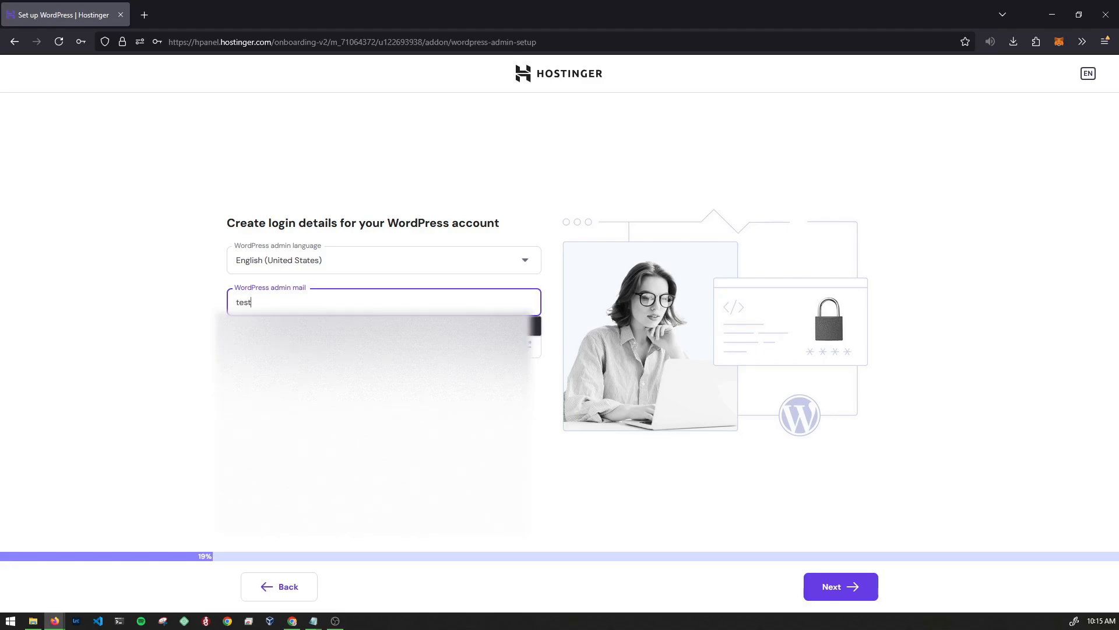
{"action": "type", "text": "@gmail.com"}
{"action": "left_click", "coordinate": [97, 210]}
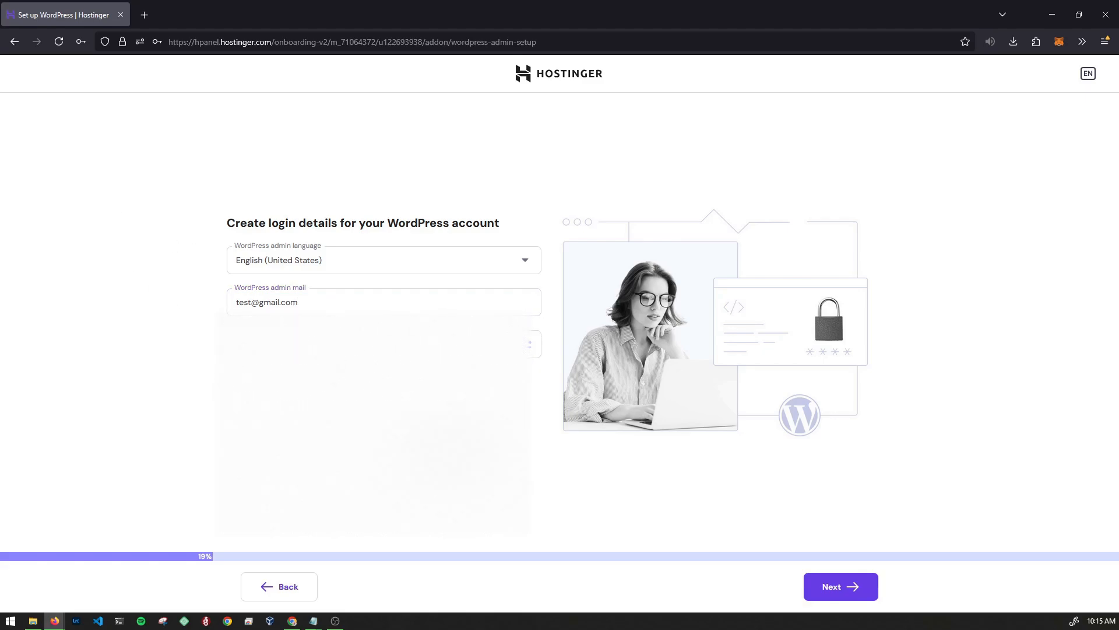
{"action": "left_click", "coordinate": [845, 586]}
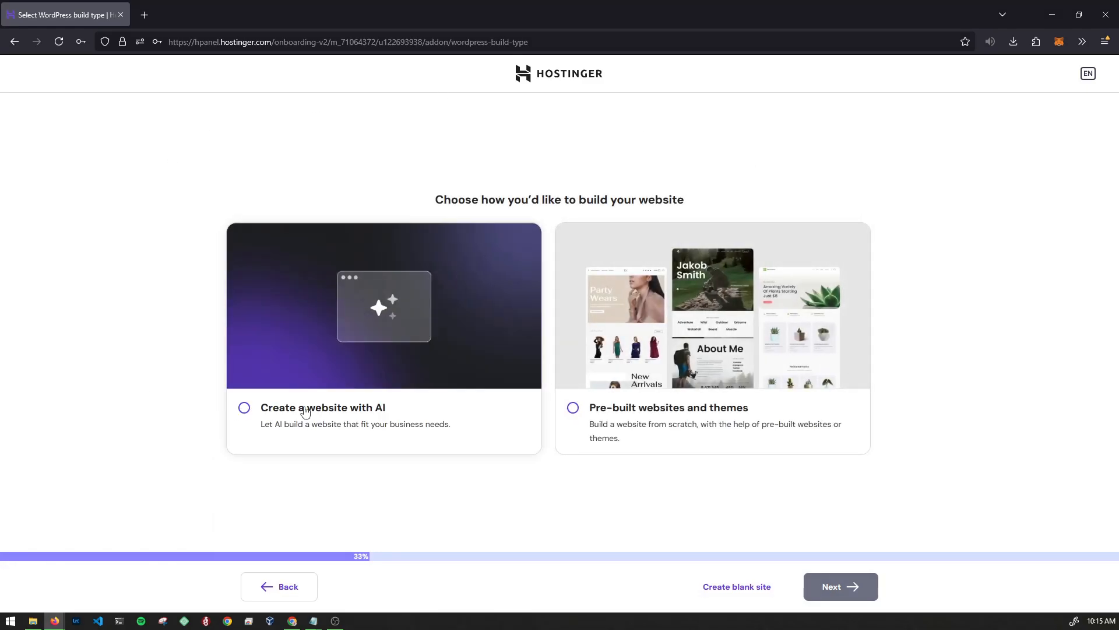
{"action": "left_click", "coordinate": [729, 601]}
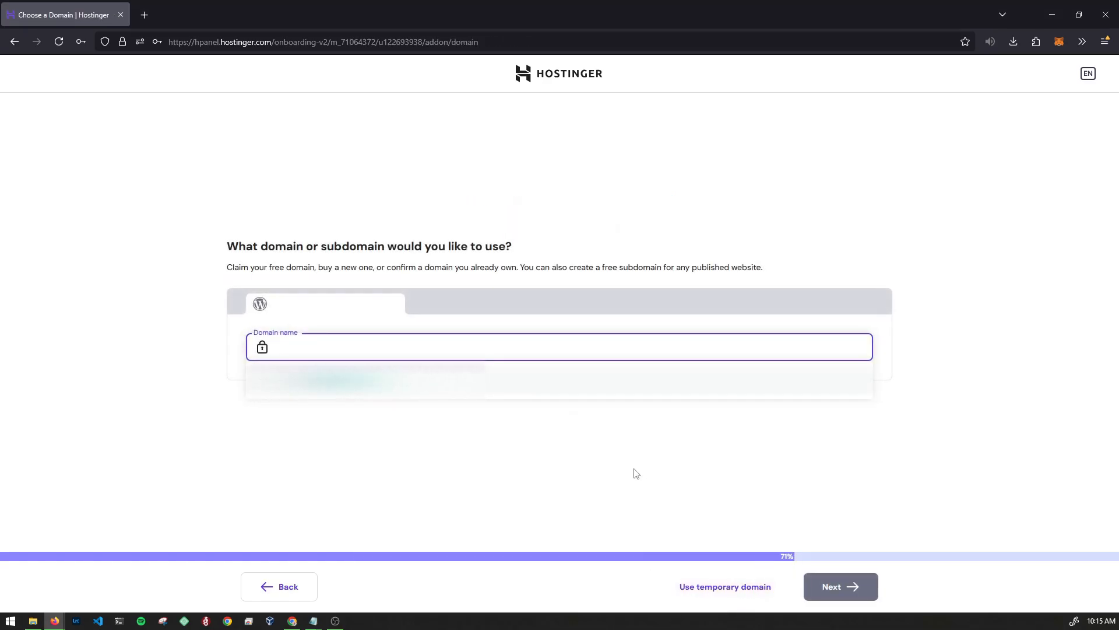
- Install WordPress on a temporary hostingersite.com domain and reach the admin Website setup page
{"action": "left_click", "coordinate": [776, 600]}
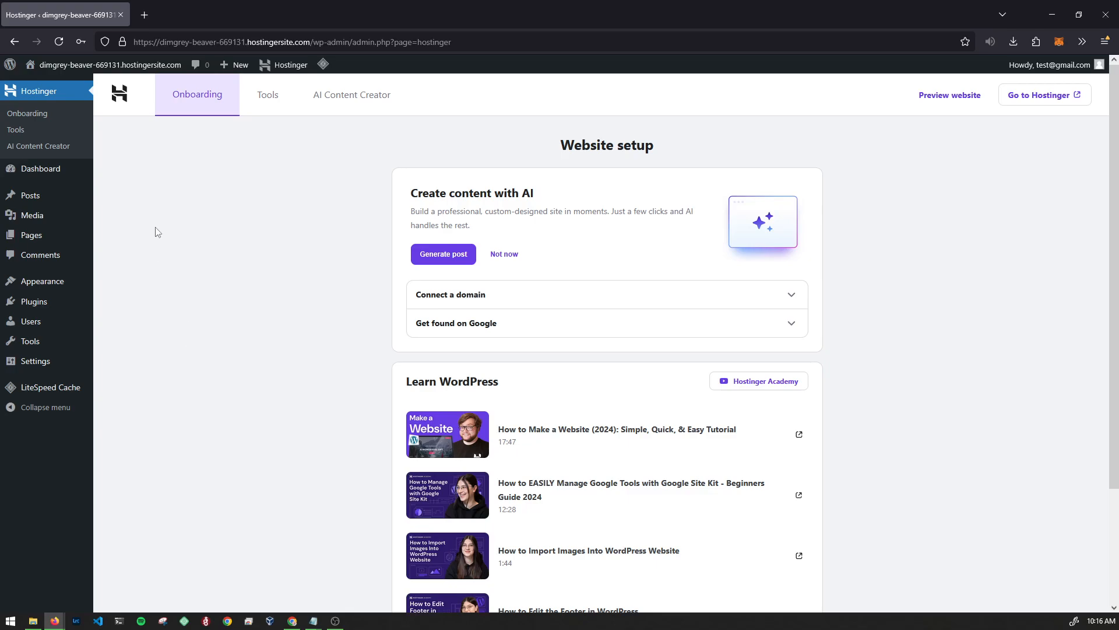
- Open the live site in a new tab, check its Hello world! Blog page, then return to admin
{"action": "mouse_move", "coordinate": [48, 73]}
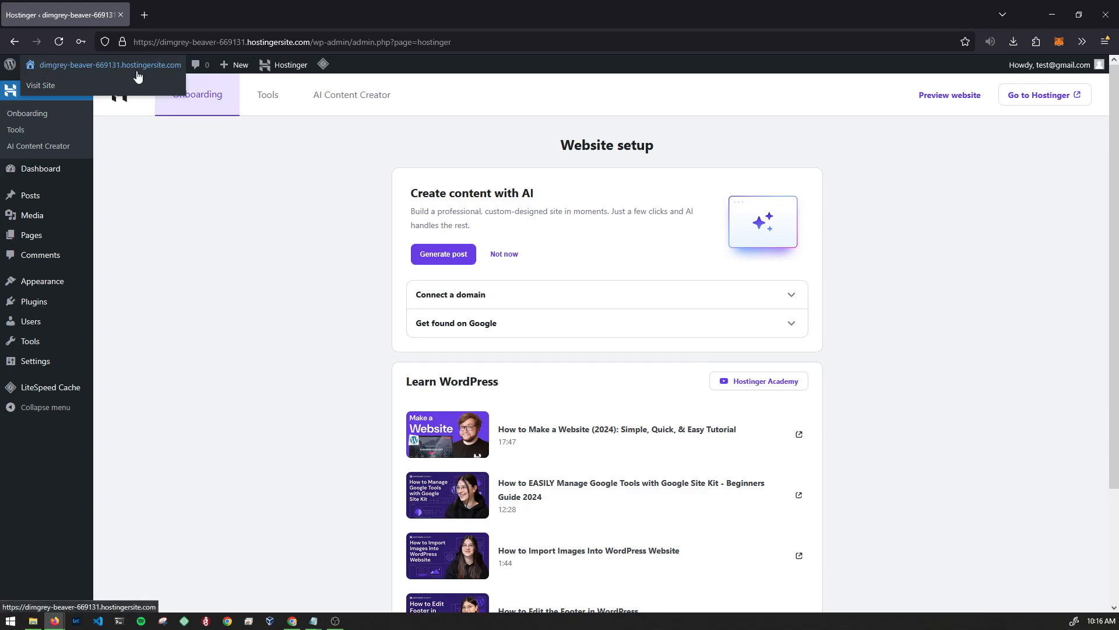
{"action": "middle_click", "coordinate": [47, 86]}
{"action": "left_click", "coordinate": [187, 16]}
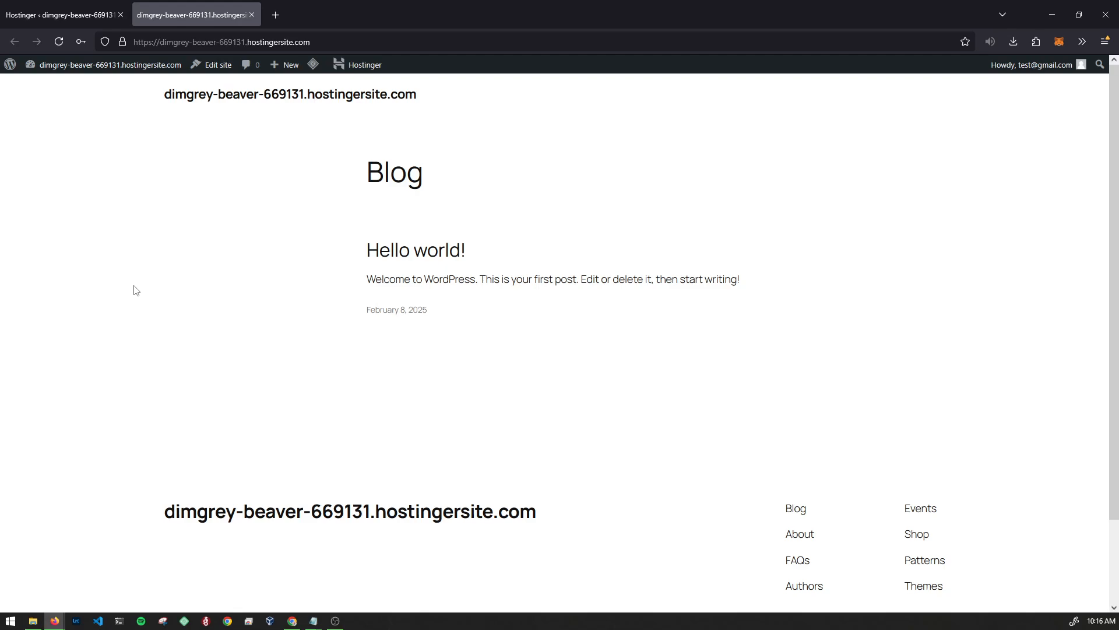
{"action": "scroll", "coordinate": [123, 286], "scroll_direction": "down", "scroll_amount": 2}
{"action": "middle_click", "coordinate": [109, 279]}
{"action": "left_click", "coordinate": [89, 16]}
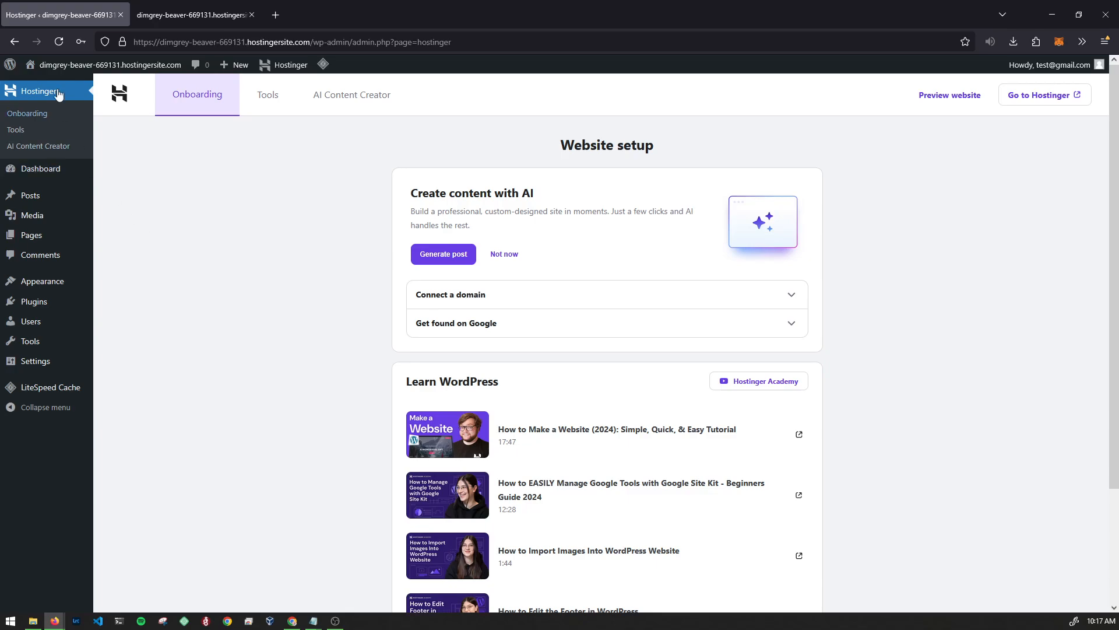
{"action": "mouse_move", "coordinate": [51, 308]}
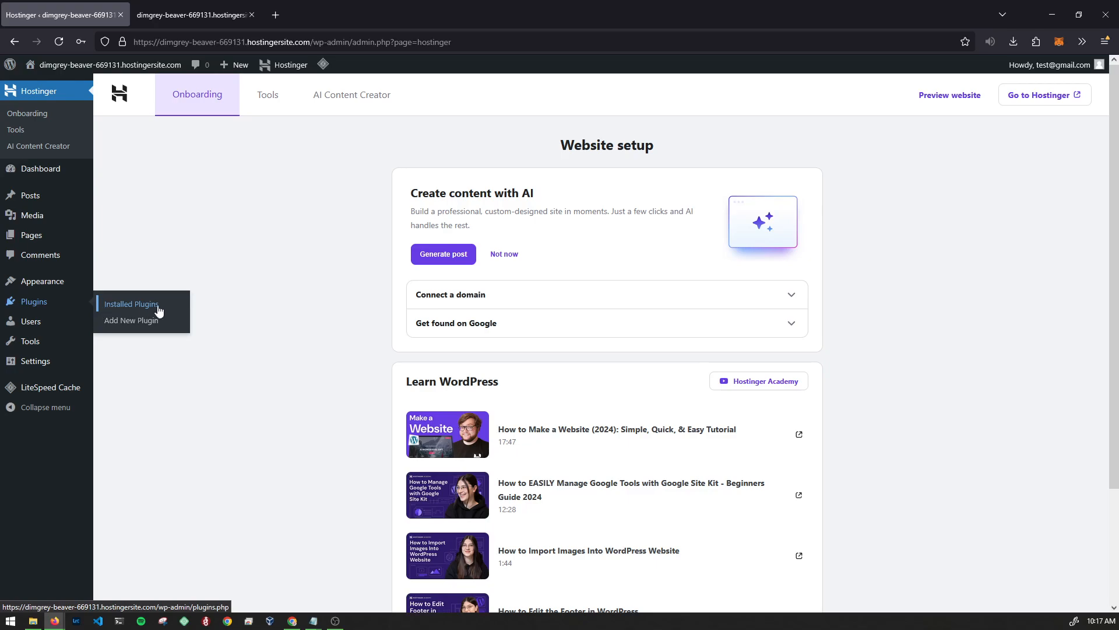
- Select the three Hostinger plugins, leaving out LiteSpeed Cache, and deactivate them
{"action": "left_click", "coordinate": [105, 309]}
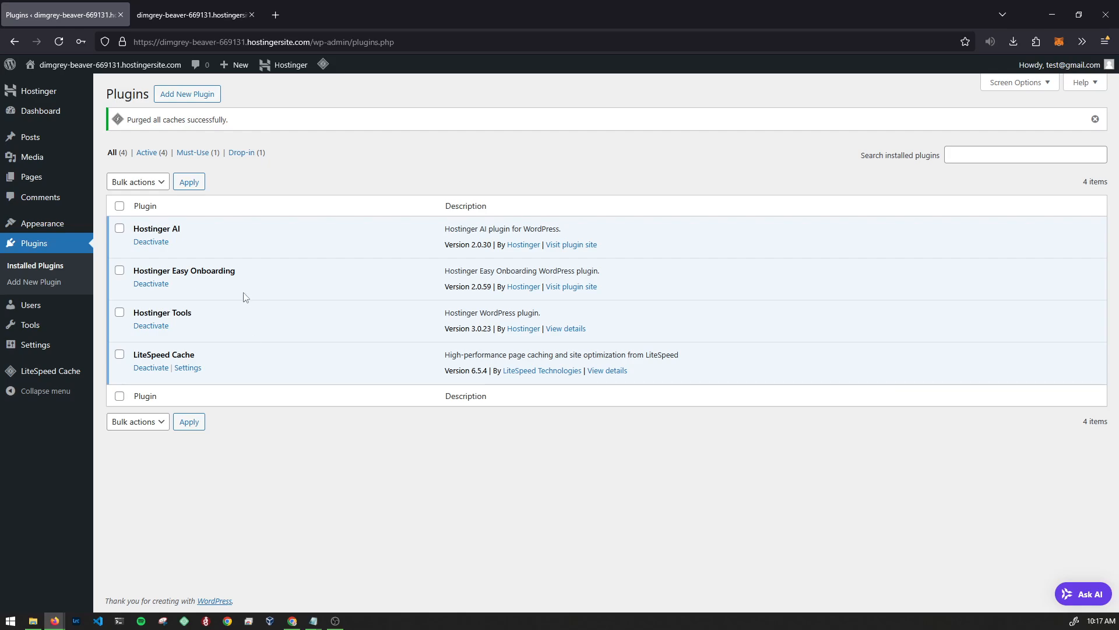
{"action": "left_click", "coordinate": [120, 206]}
{"action": "left_click", "coordinate": [119, 354]}
{"action": "left_click", "coordinate": [137, 182]}
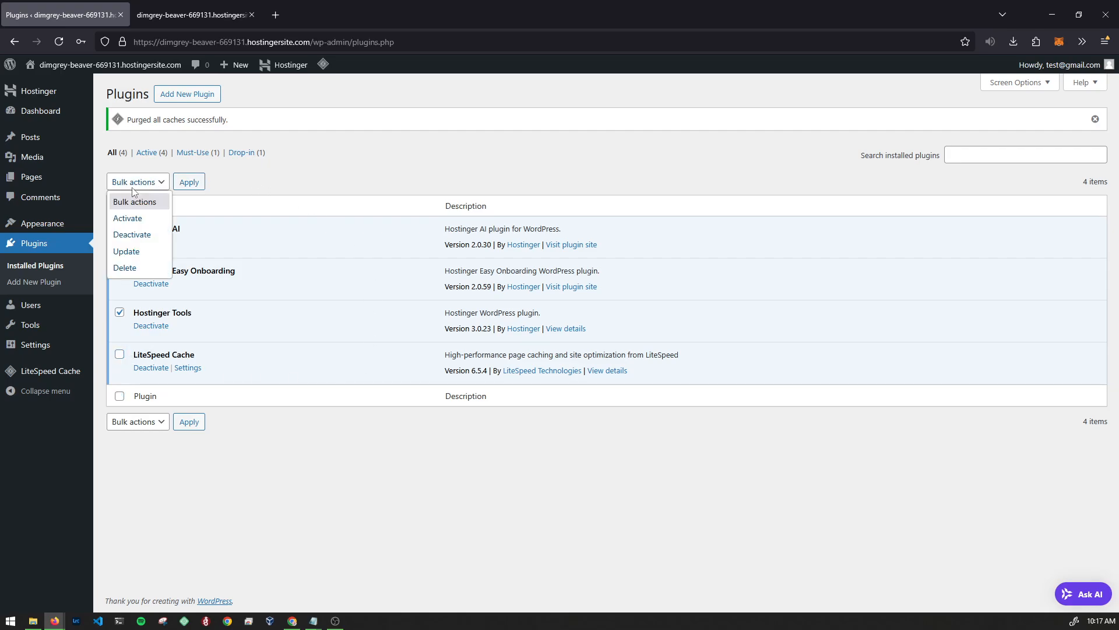
{"action": "left_click", "coordinate": [129, 236]}
{"action": "left_click", "coordinate": [188, 182]}
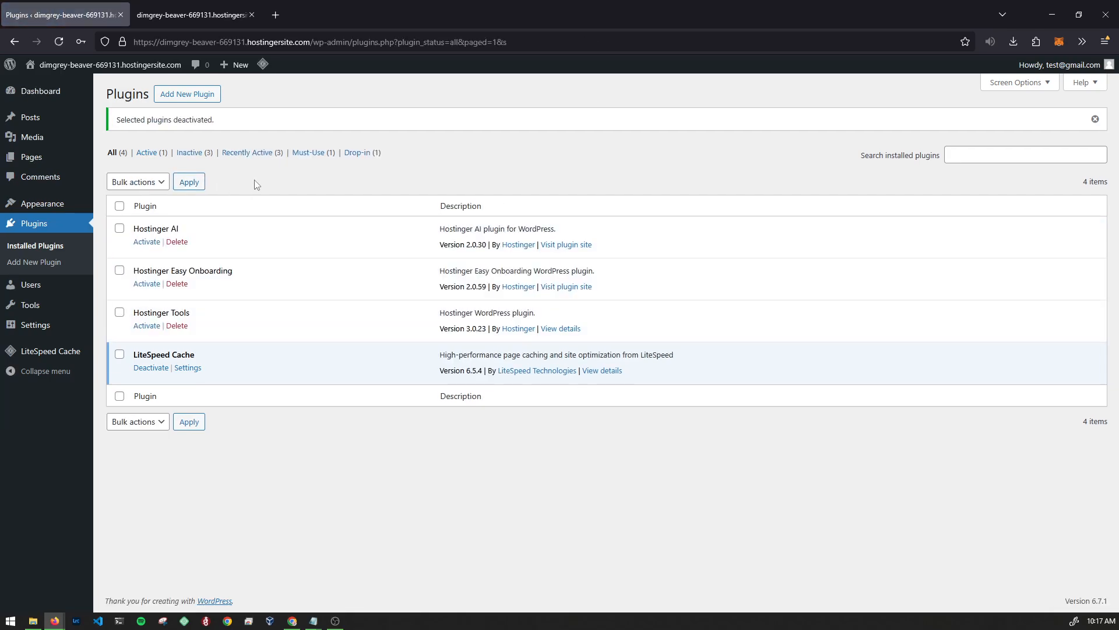
- Bulk-delete the deactivated Hostinger AI, Easy Onboarding and Tools plugins
{"action": "left_click", "coordinate": [137, 182]}
{"action": "left_click", "coordinate": [125, 269]}
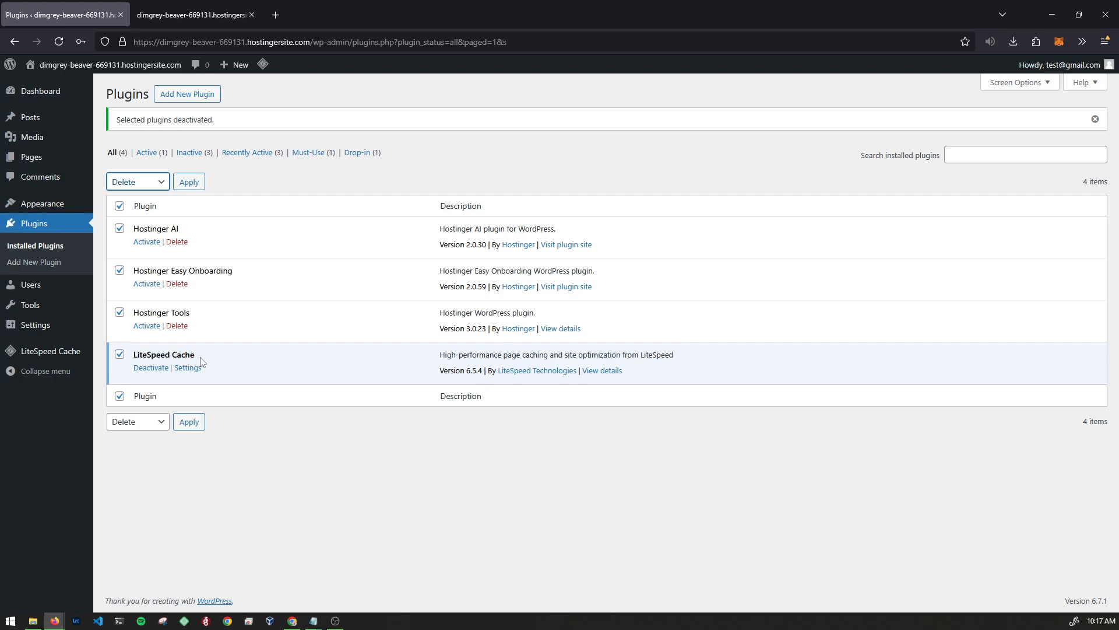
{"action": "left_click", "coordinate": [188, 183]}
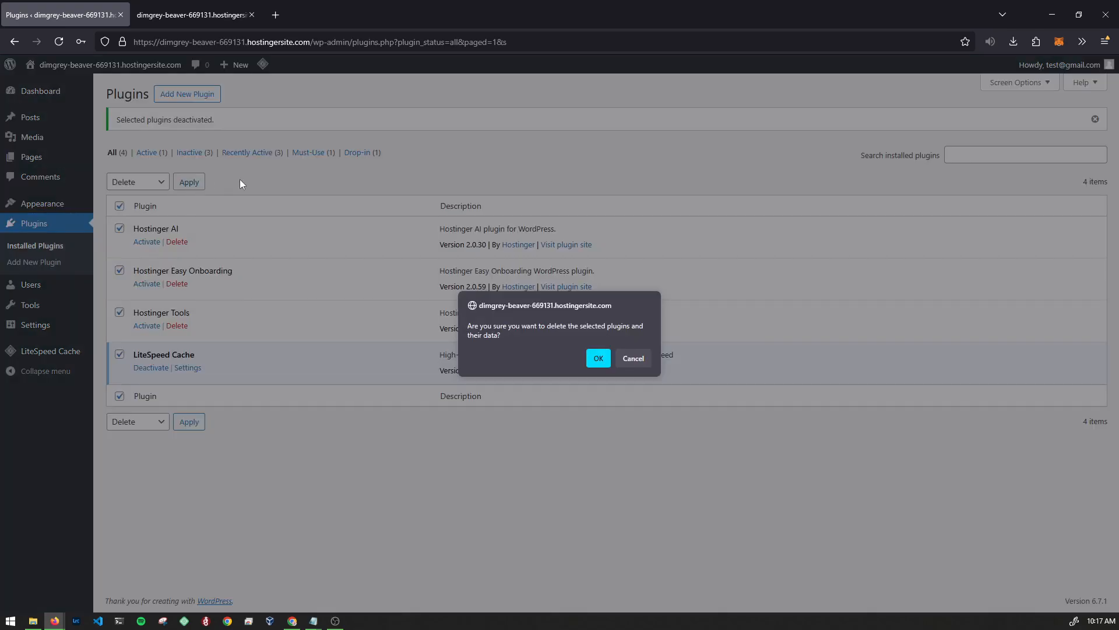
{"action": "left_click", "coordinate": [598, 359]}
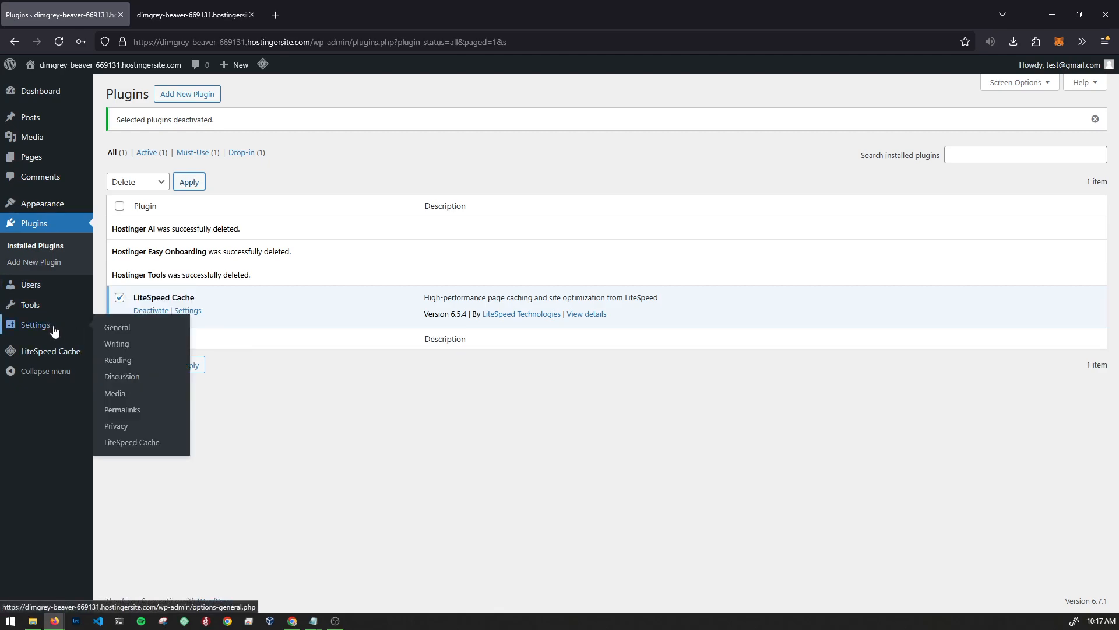
{"action": "mouse_move", "coordinate": [64, 204]}
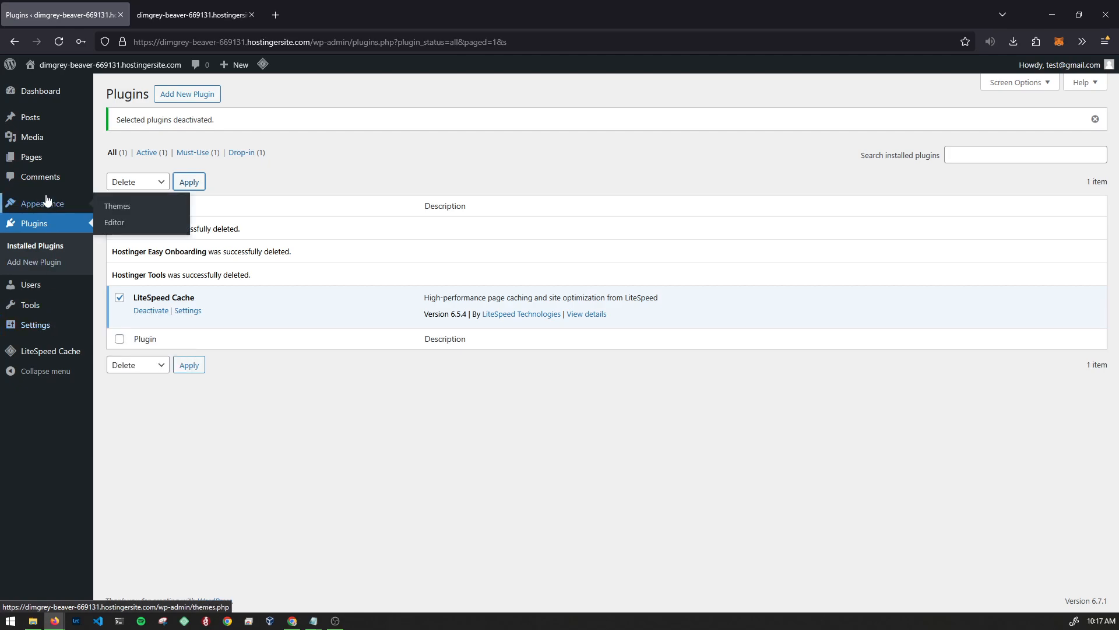
- Delete the Twenty Twenty-Three theme from Appearance > Themes
{"action": "left_click", "coordinate": [128, 210]}
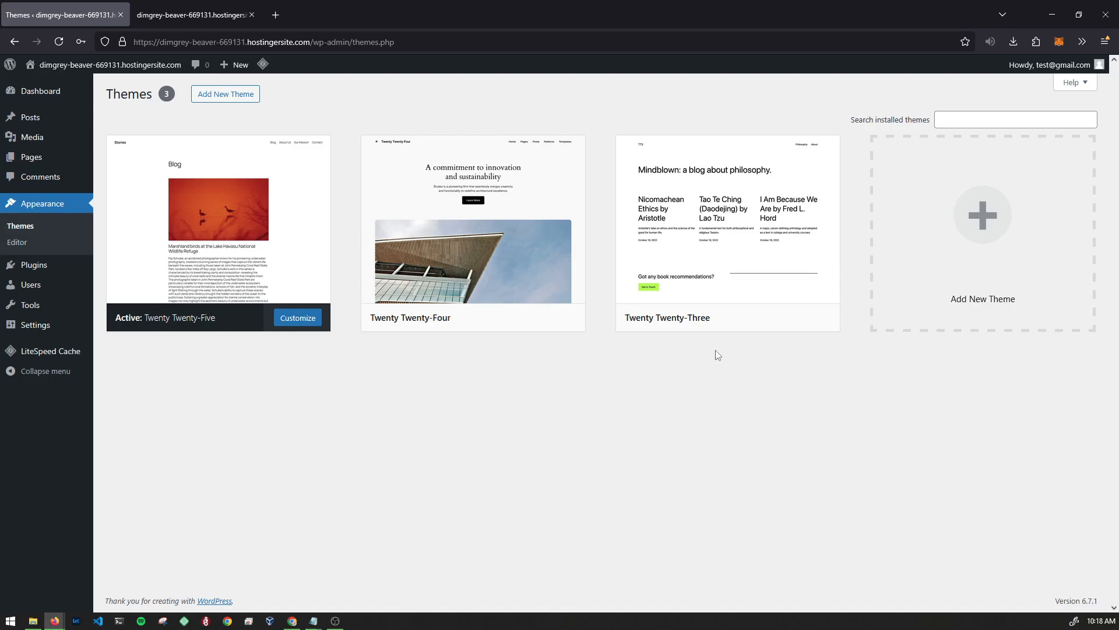
{"action": "left_click", "coordinate": [714, 275]}
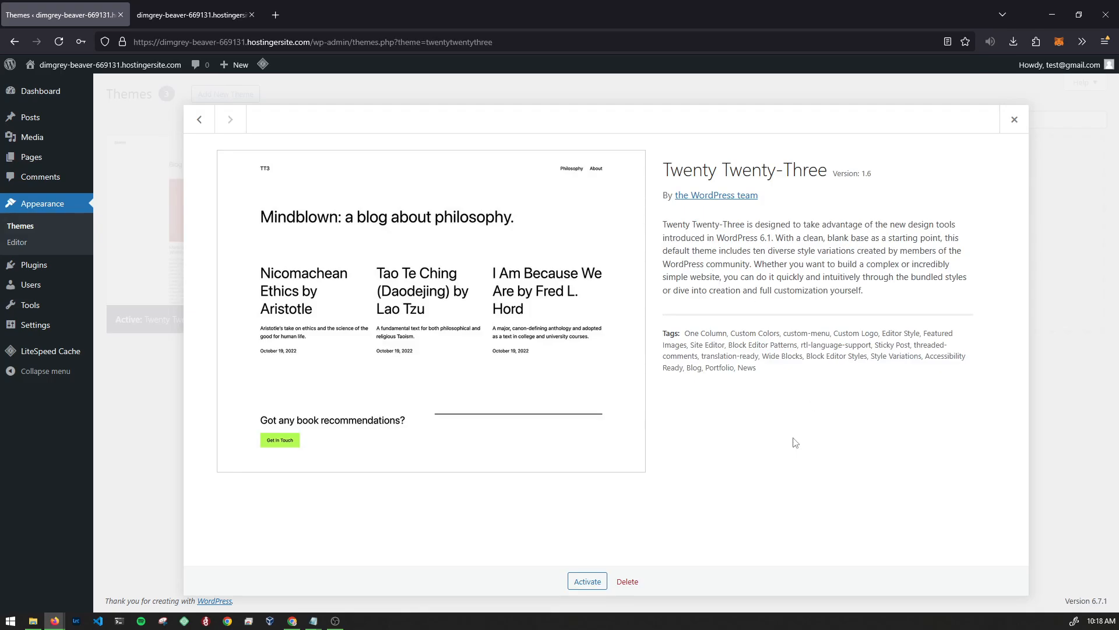
{"action": "left_click", "coordinate": [627, 582]}
{"action": "left_click", "coordinate": [598, 363]}
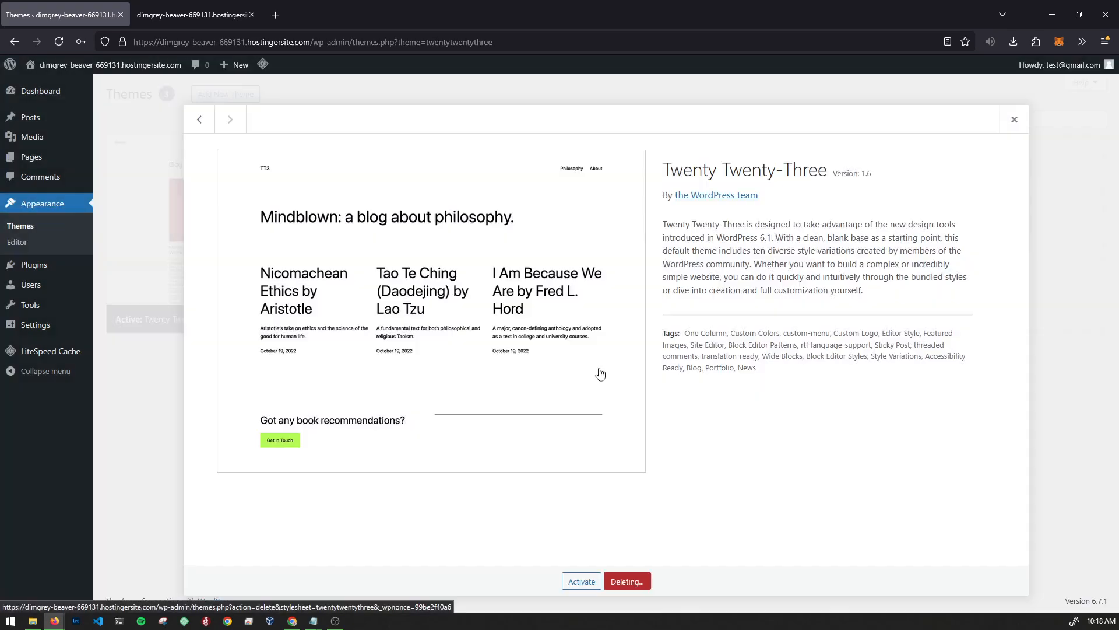
- Delete the Twenty Twenty-Four theme as well
{"action": "left_click", "coordinate": [542, 277]}
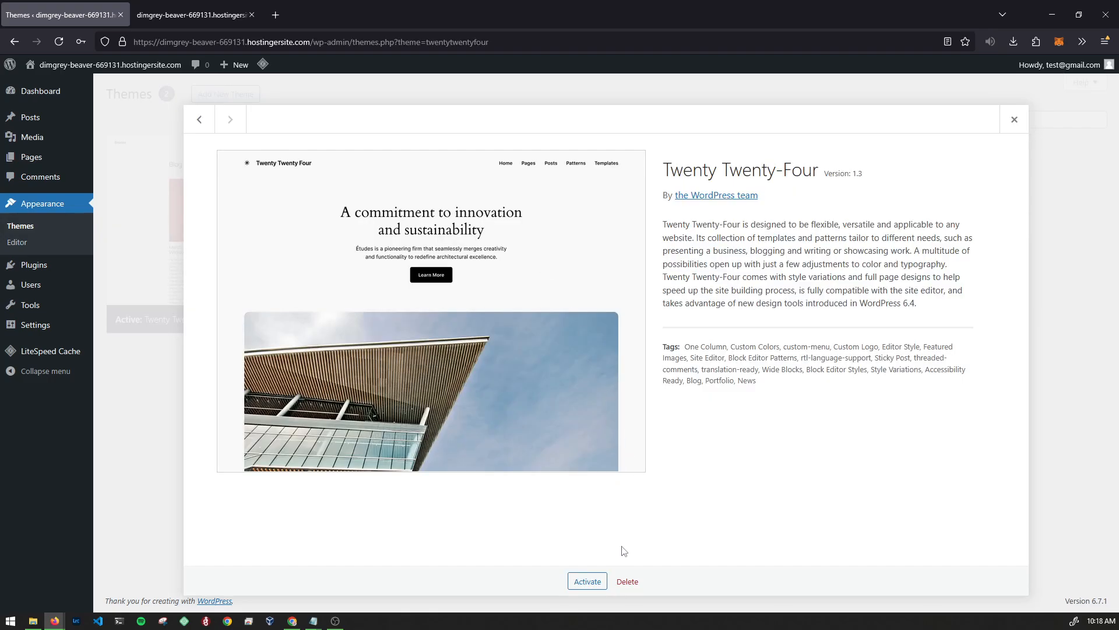
{"action": "left_click", "coordinate": [627, 581]}
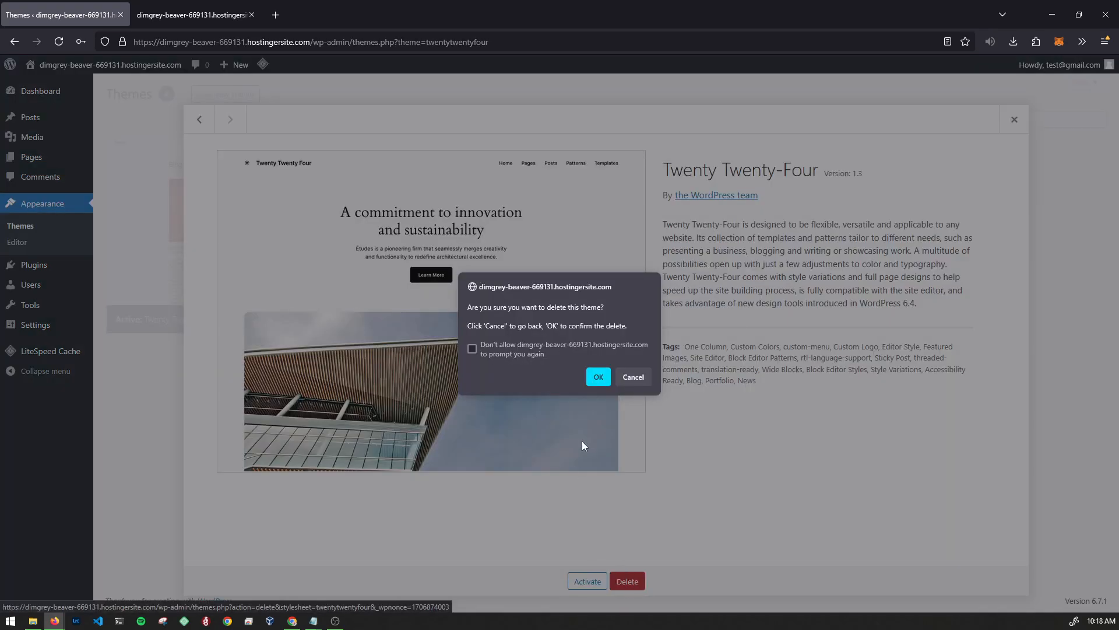
{"action": "left_click", "coordinate": [598, 377]}
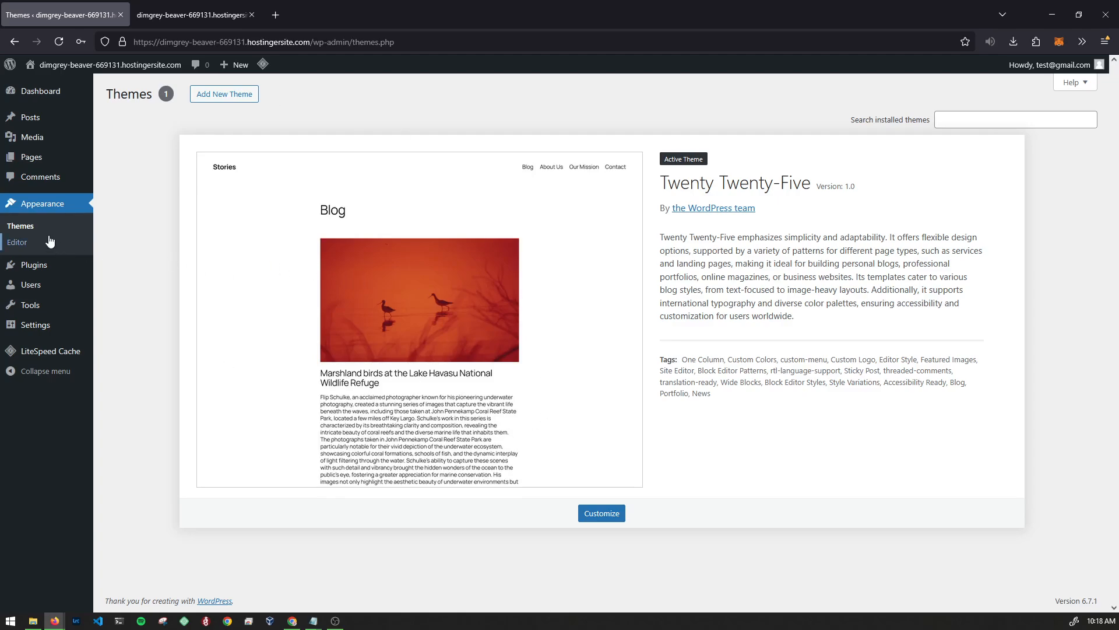
- Look over the Pages list, then go to All Posts
{"action": "mouse_move", "coordinate": [35, 157]}
{"action": "left_click", "coordinate": [102, 161]}
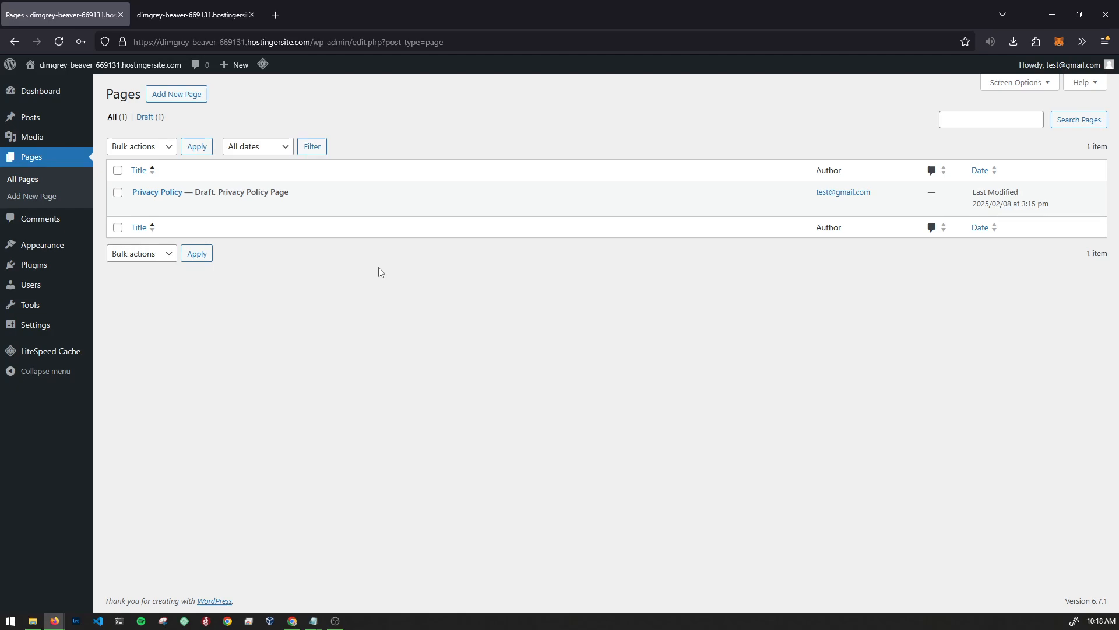
{"action": "mouse_move", "coordinate": [271, 188]}
{"action": "mouse_move", "coordinate": [39, 117]}
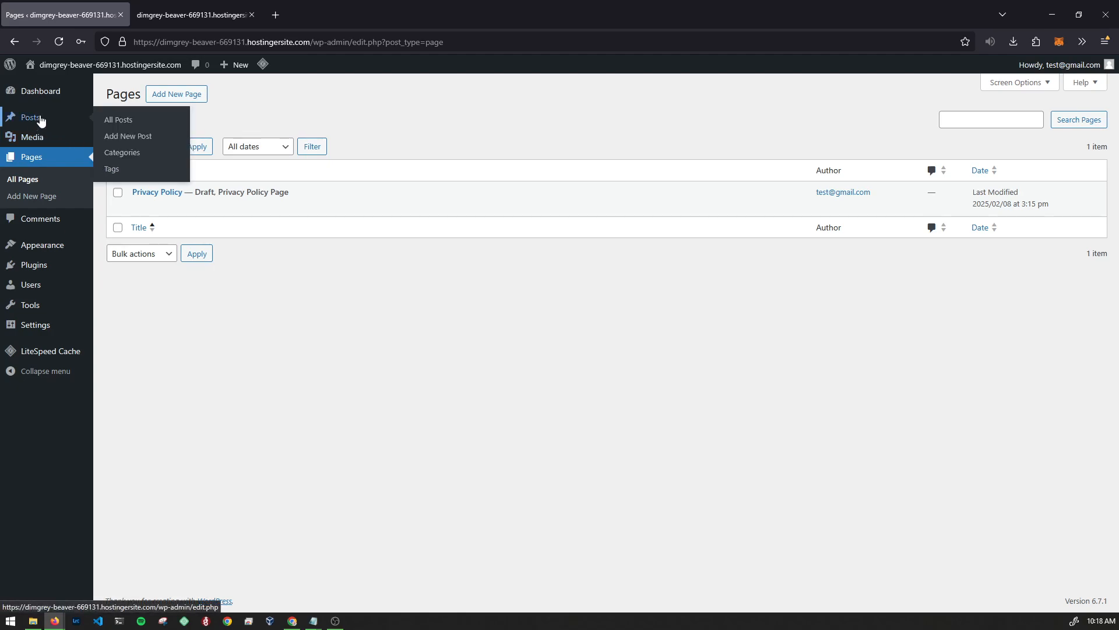
{"action": "left_click", "coordinate": [113, 117]}
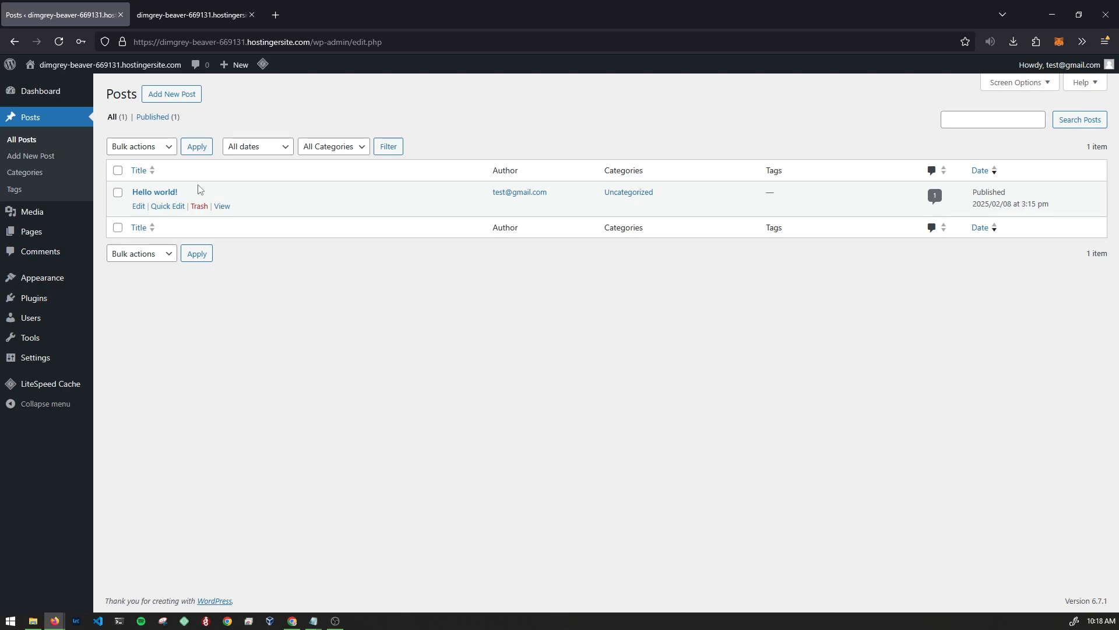
- Preview the Hello world! post in new tabs from the posts list and the blog
{"action": "middle_click", "coordinate": [223, 207]}
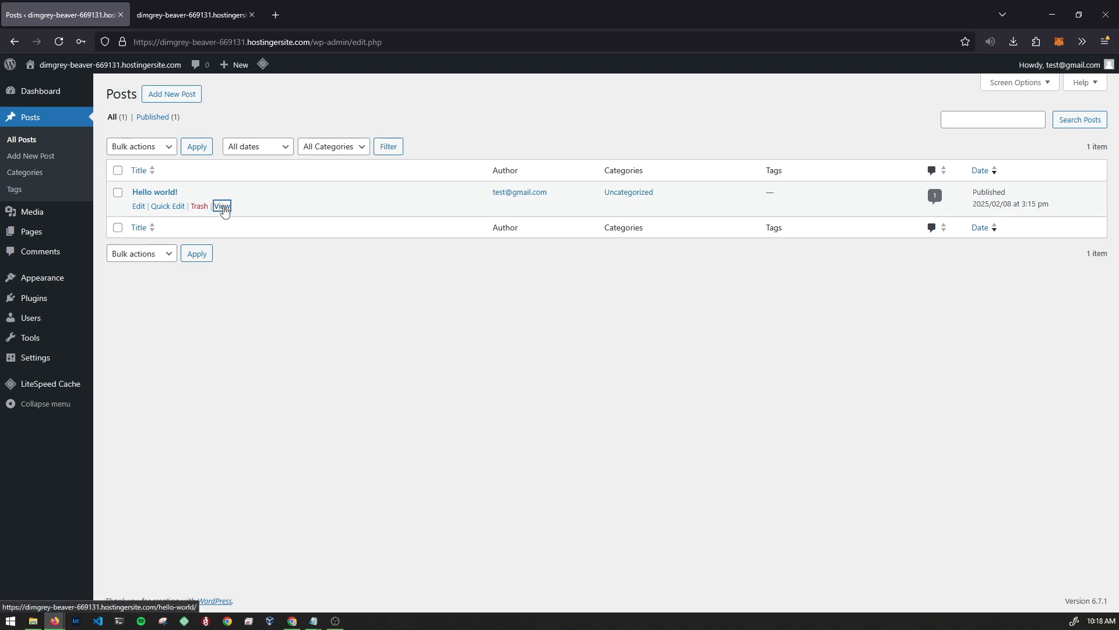
{"action": "left_click", "coordinate": [204, 22]}
{"action": "middle_click", "coordinate": [253, 255]}
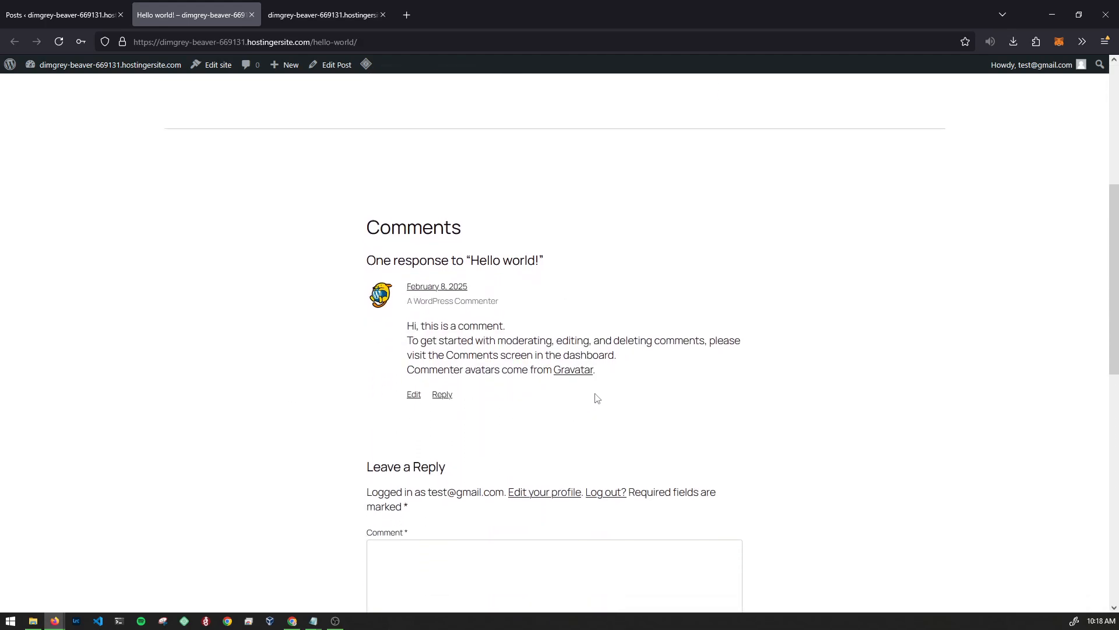
{"action": "left_click_drag", "start_coordinate": [527, 394], "coordinate": [237, 227]}
{"action": "left_click", "coordinate": [237, 227]}
{"action": "middle_click", "coordinate": [231, 369]}
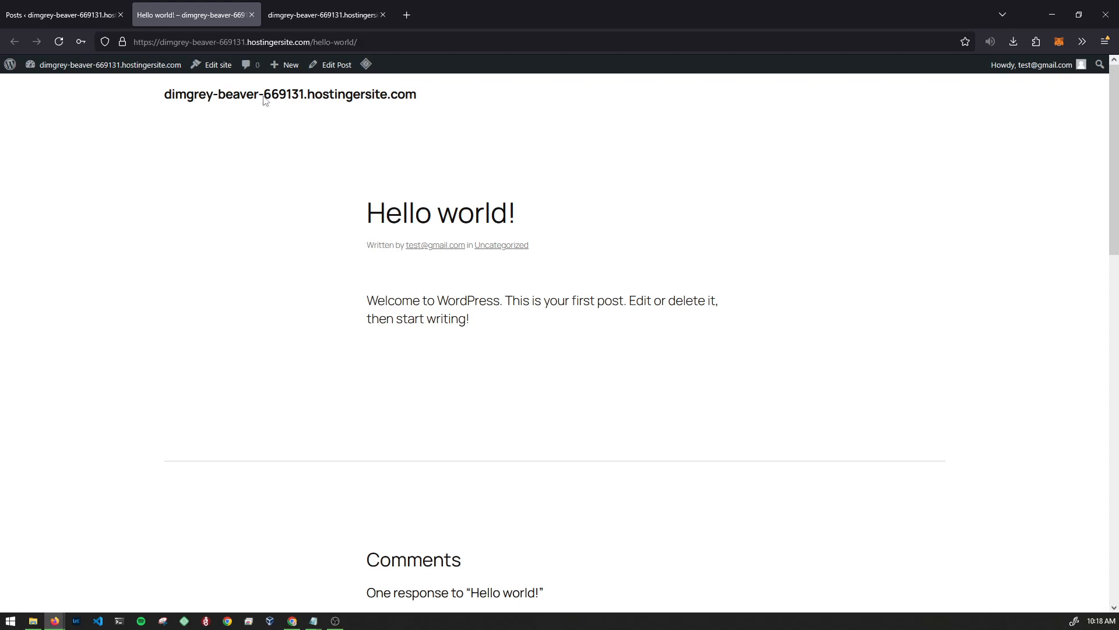
{"action": "key", "text": "ctrl+Tab"}
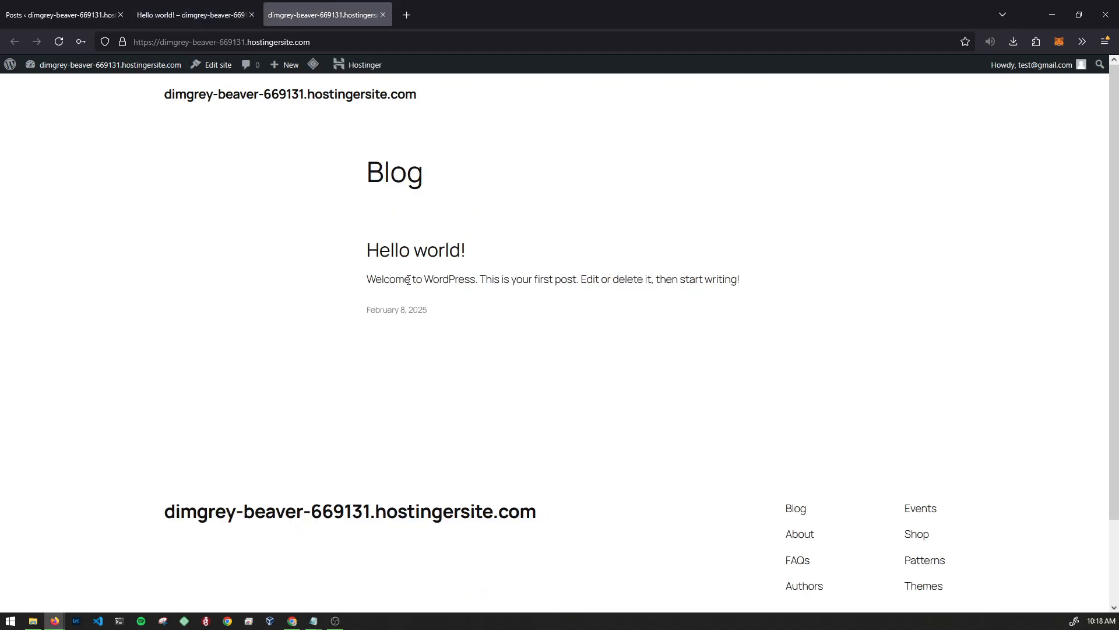
{"action": "left_click", "coordinate": [415, 250]}
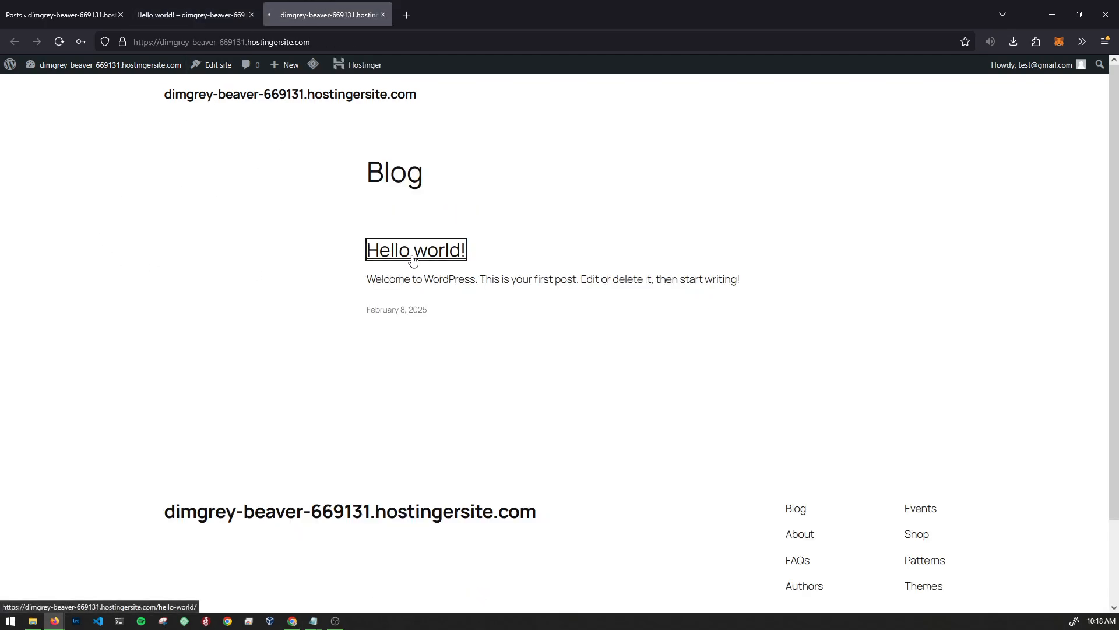
- Close the preview tabs and move Hello world! to the Trash
{"action": "left_click", "coordinate": [383, 16]}
{"action": "left_click", "coordinate": [251, 14]}
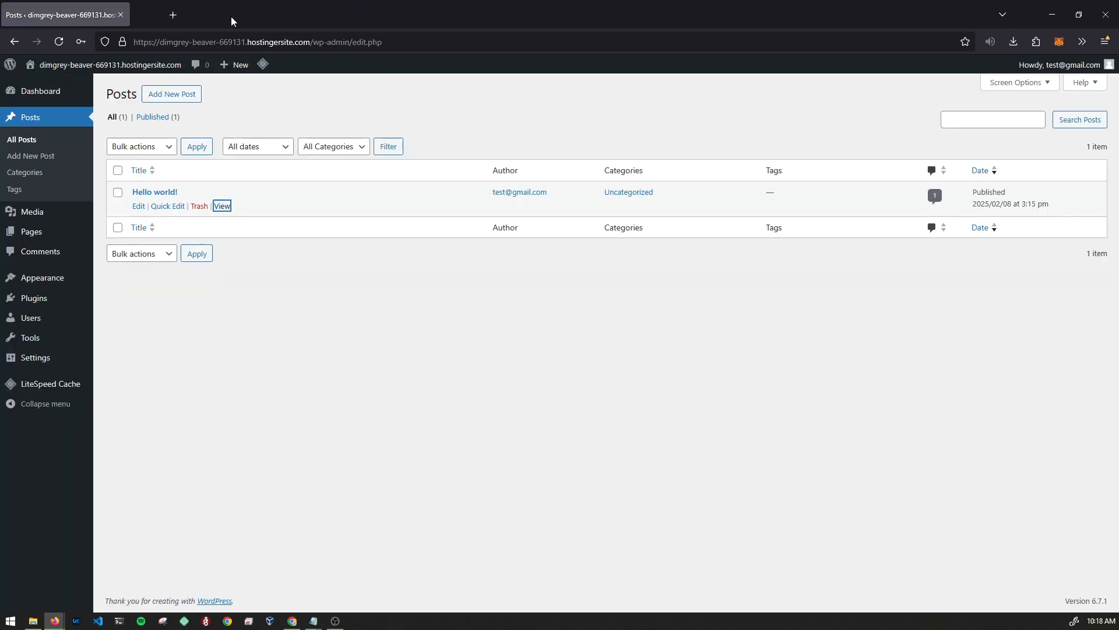
{"action": "left_click", "coordinate": [293, 350]}
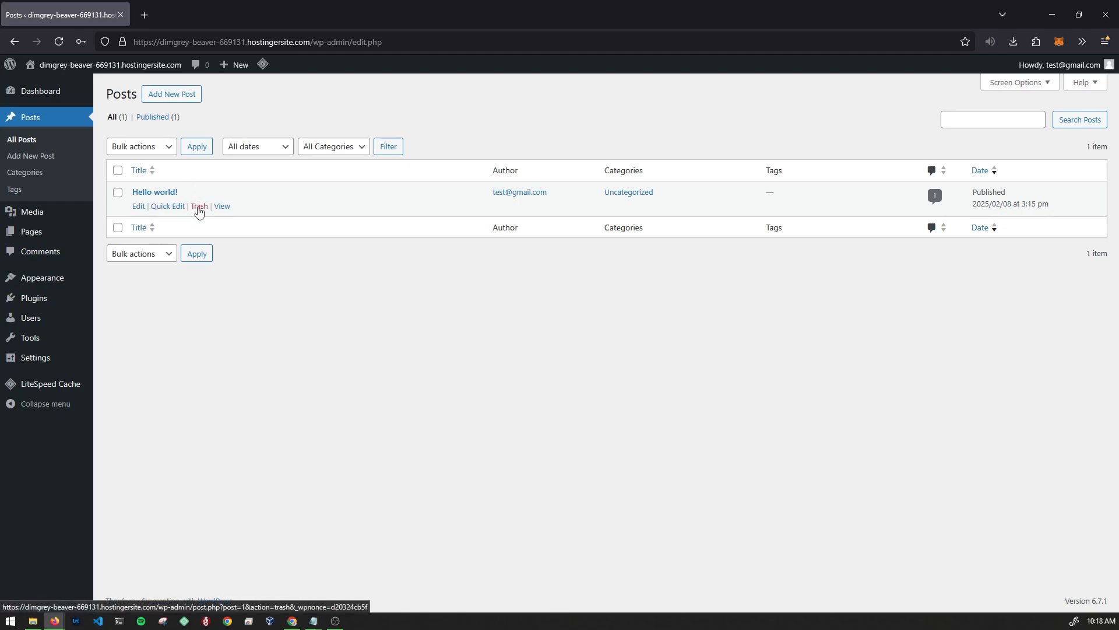
{"action": "left_click", "coordinate": [200, 207]}
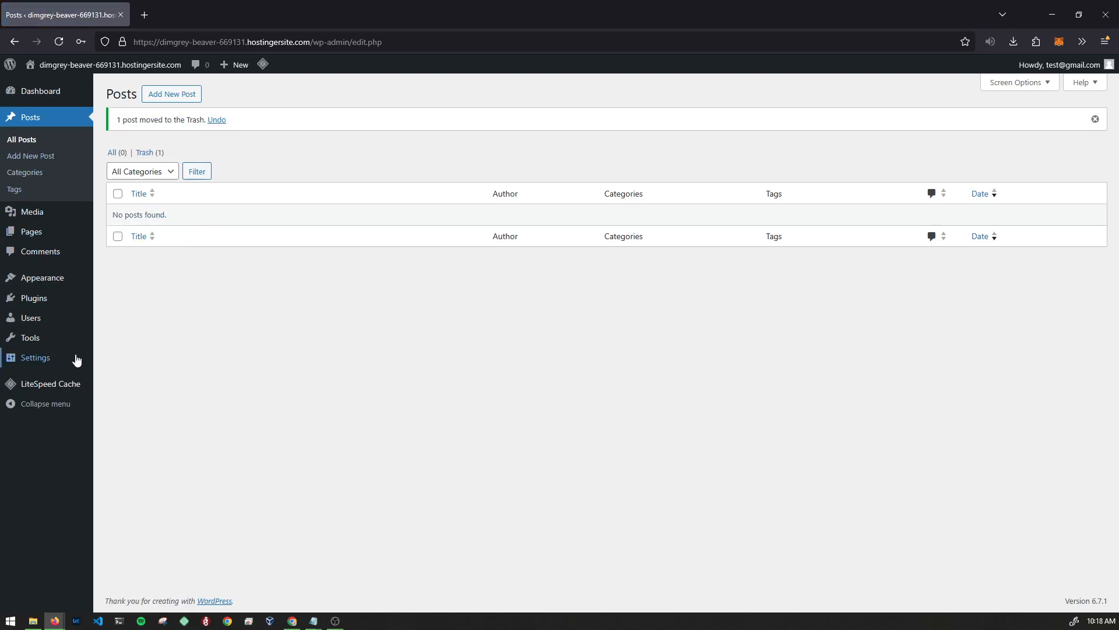
- Glance at Privacy, confirm Permalinks uses Post name, then open General Settings
{"action": "mouse_move", "coordinate": [76, 359]}
{"action": "left_click", "coordinate": [131, 463]}
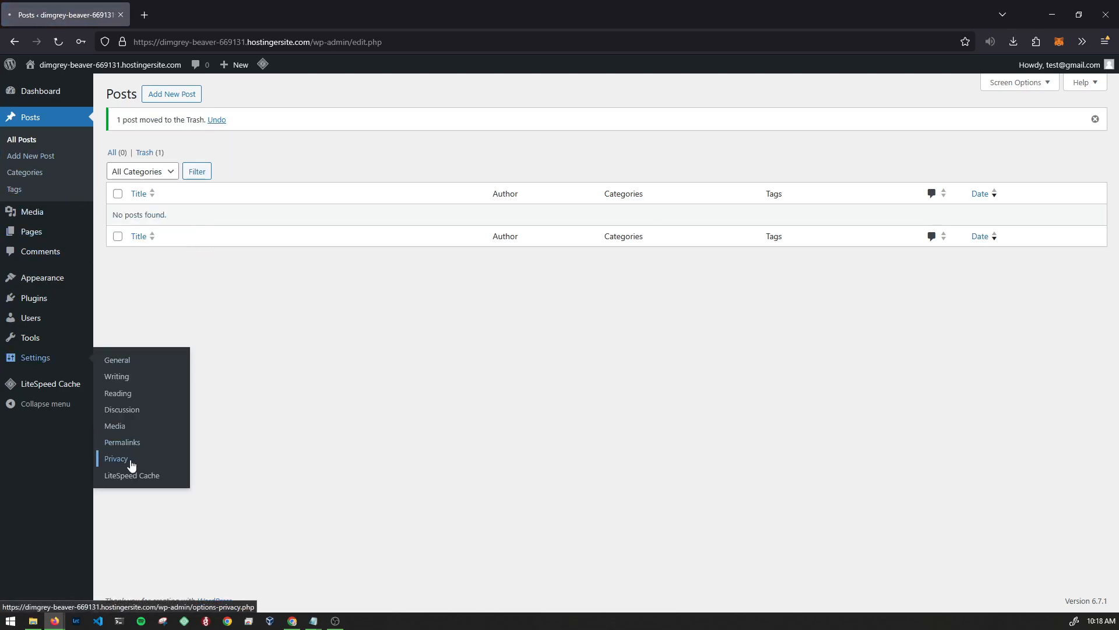
{"action": "left_click", "coordinate": [51, 390]}
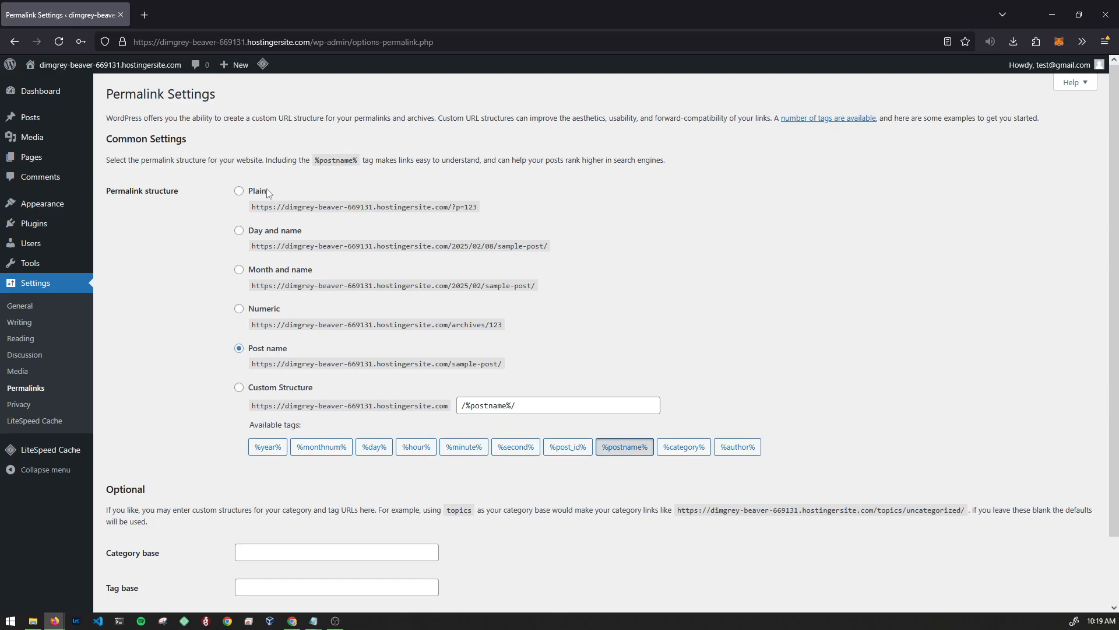
{"action": "left_click_drag", "start_coordinate": [269, 194], "coordinate": [244, 192]}
{"action": "left_click", "coordinate": [132, 247]}
{"action": "left_click_drag", "start_coordinate": [300, 350], "coordinate": [248, 348]}
{"action": "left_click", "coordinate": [183, 349]}
{"action": "scroll", "coordinate": [184, 394], "scroll_direction": "down", "scroll_amount": 2}
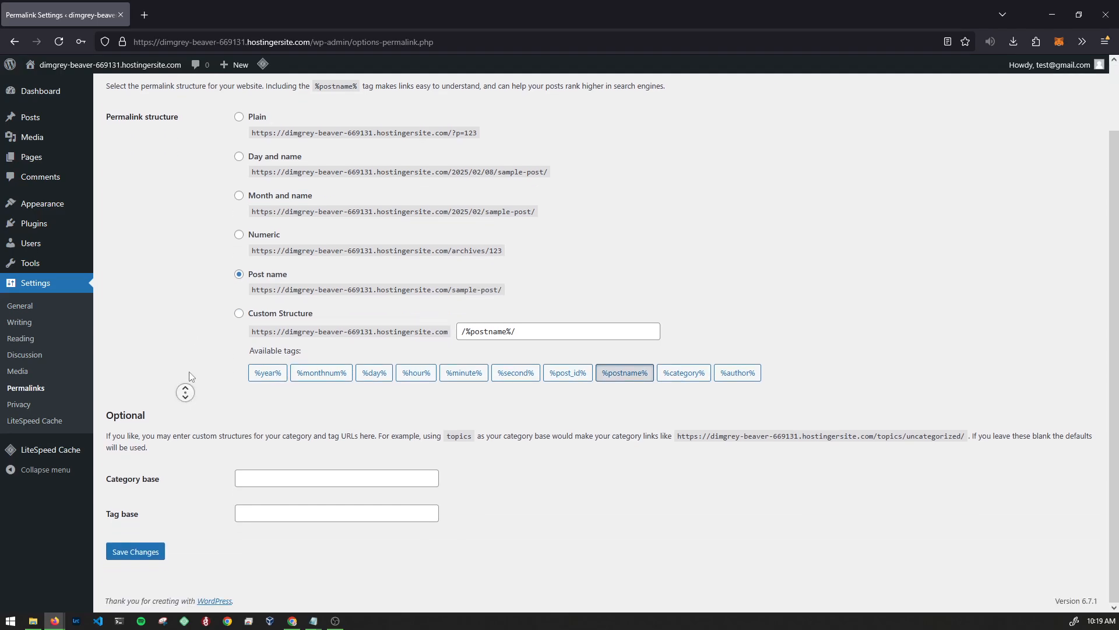
{"action": "scroll", "coordinate": [187, 383], "scroll_direction": "up", "scroll_amount": 2}
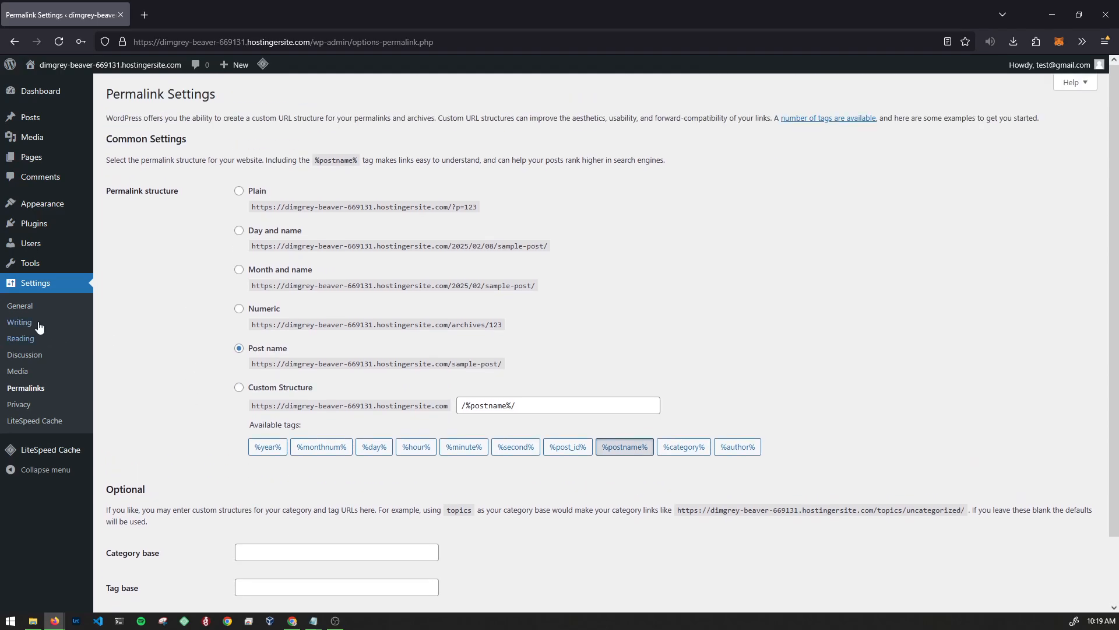
{"action": "left_click", "coordinate": [27, 310]}
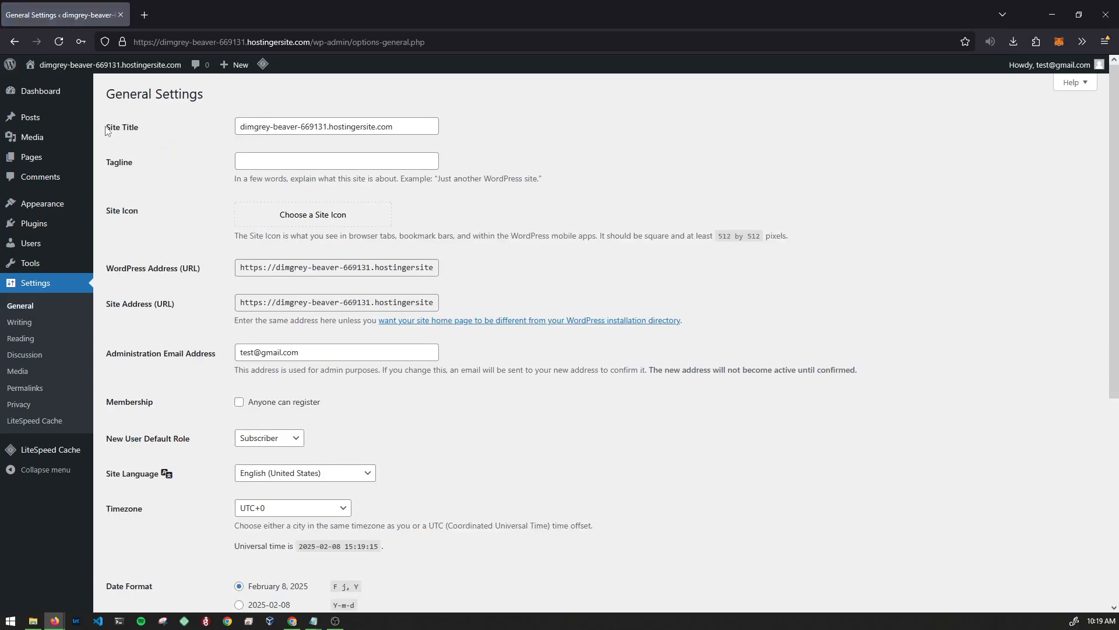
- Open the live site in a new tab, then return to General Settings
{"action": "left_click_drag", "start_coordinate": [105, 129], "coordinate": [143, 128]}
{"action": "left_click", "coordinate": [107, 88]}
{"action": "middle_click", "coordinate": [51, 86]}
{"action": "left_click", "coordinate": [189, 21]}
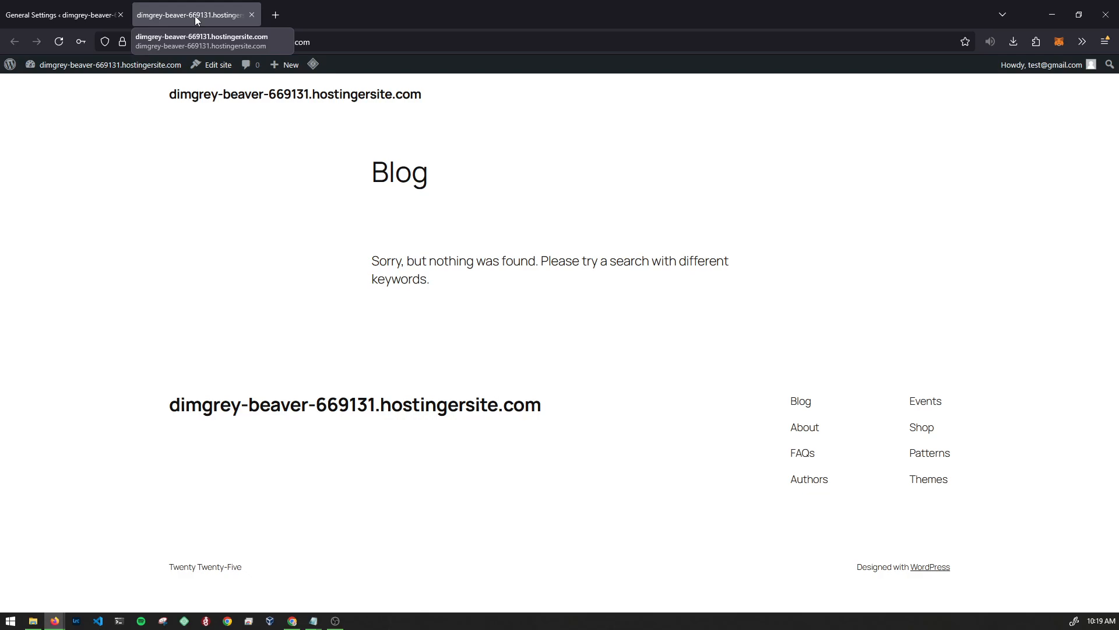
{"action": "left_click", "coordinate": [16, 18]}
- Replace the site title with 'This is my site'
{"action": "triple_click", "coordinate": [336, 126]}
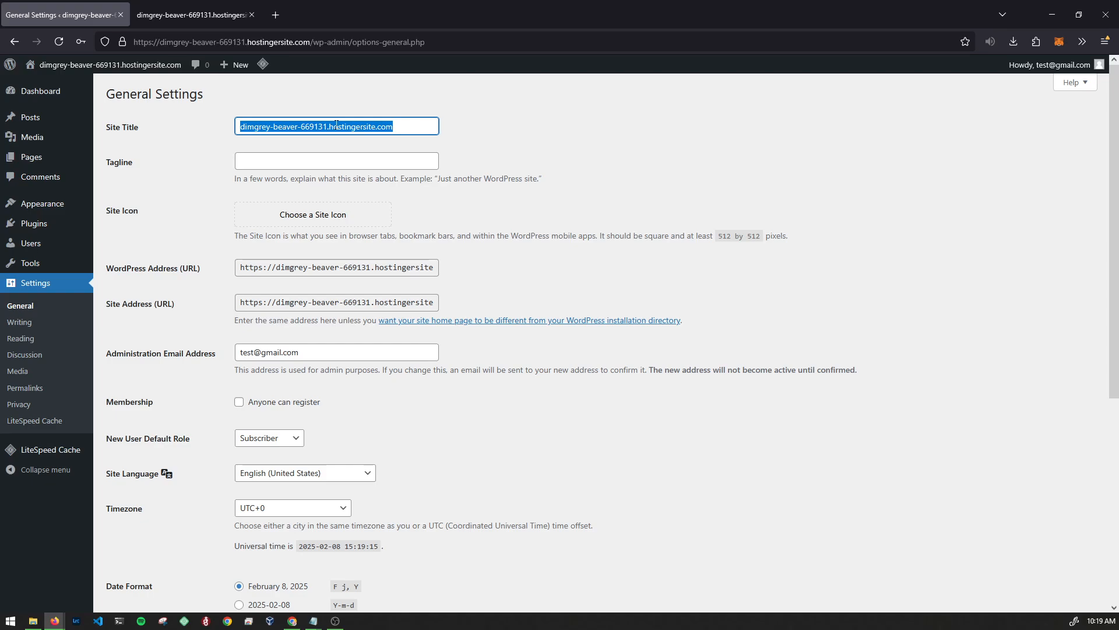
{"action": "key", "text": "BackSpace"}
{"action": "type", "text": "My Site"}
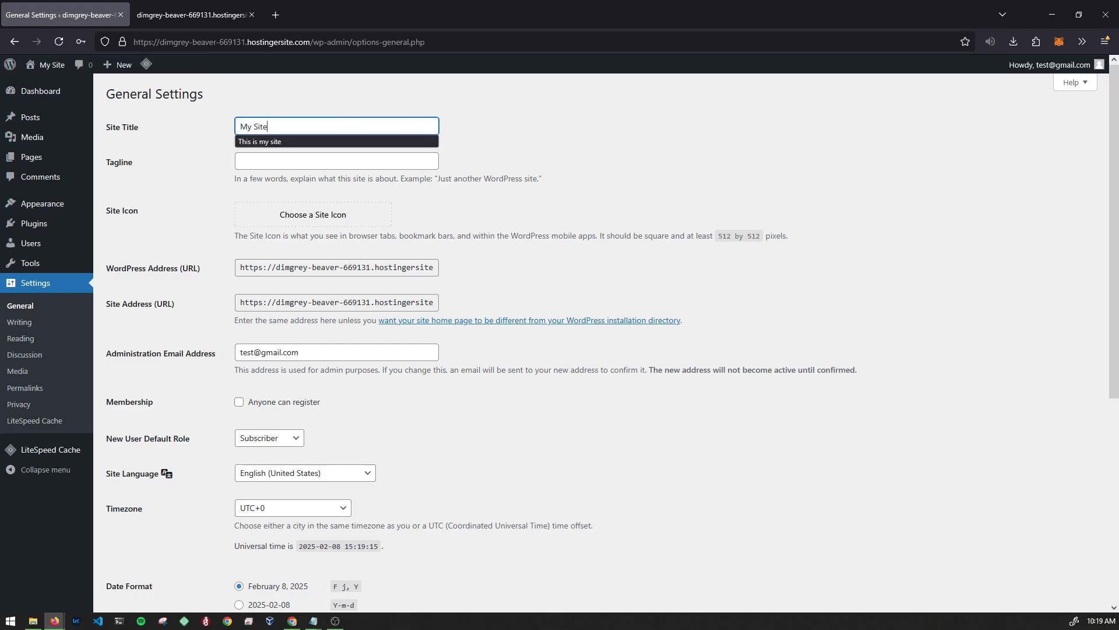
{"action": "left_click", "coordinate": [288, 139]}
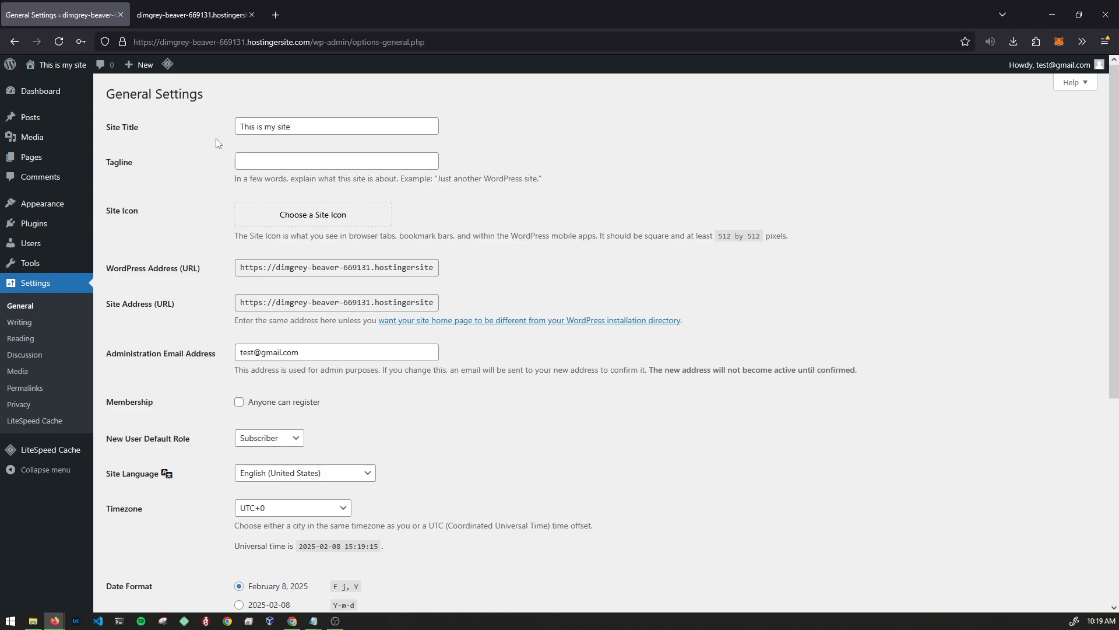
- Set the tagline to 'Anything', save the settings and view the live site
{"action": "left_click", "coordinate": [253, 159]}
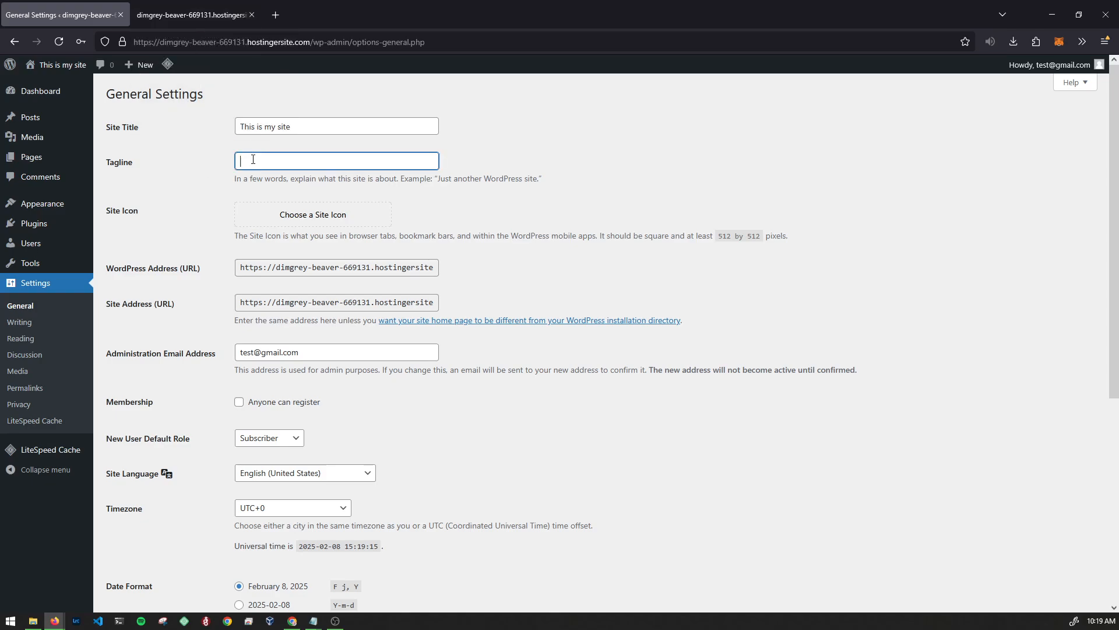
{"action": "type", "text": "Anything"}
{"action": "scroll", "coordinate": [836, 387], "scroll_direction": "down", "scroll_amount": 5}
{"action": "left_click", "coordinate": [146, 551]}
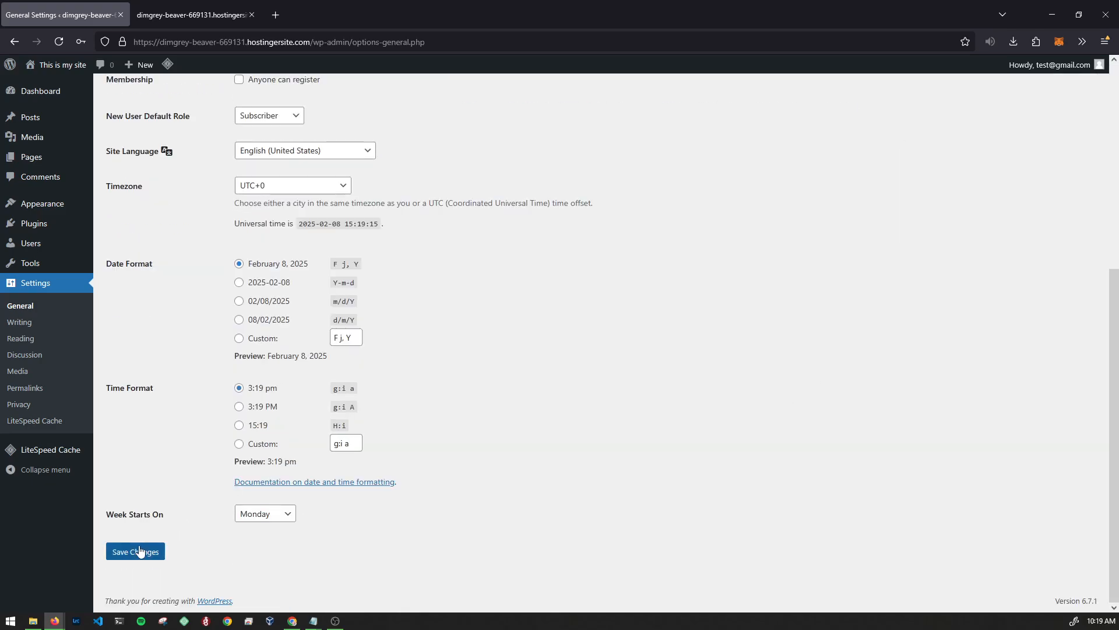
{"action": "left_click", "coordinate": [193, 14]}
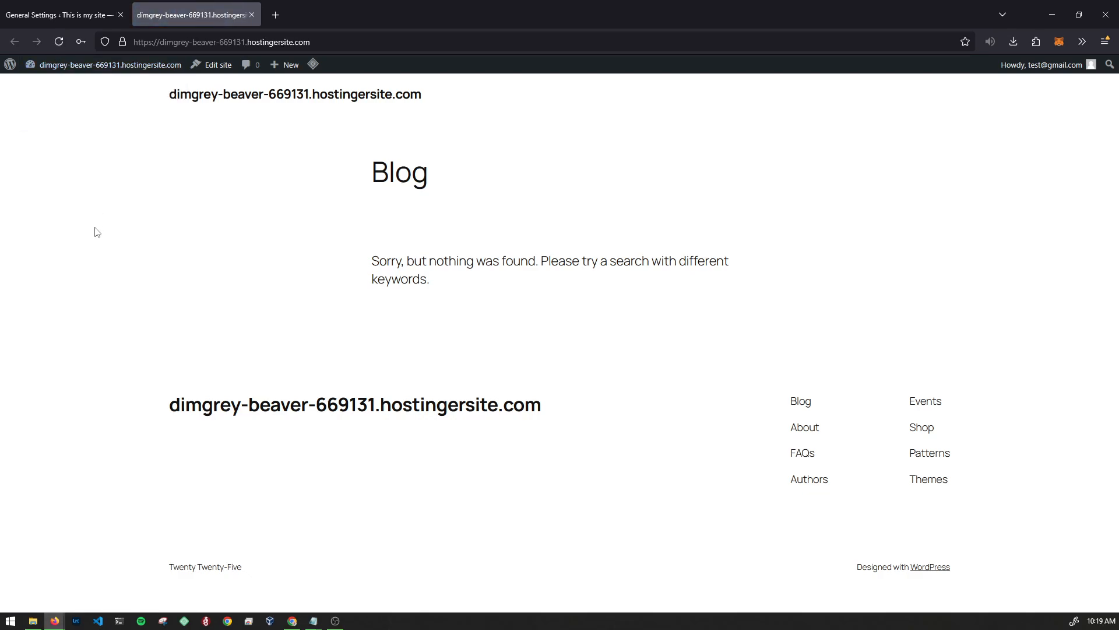
- Check the live site, then save General Settings with title 'This is my site' and tagline 'Anything'
{"action": "left_click", "coordinate": [237, 100]}
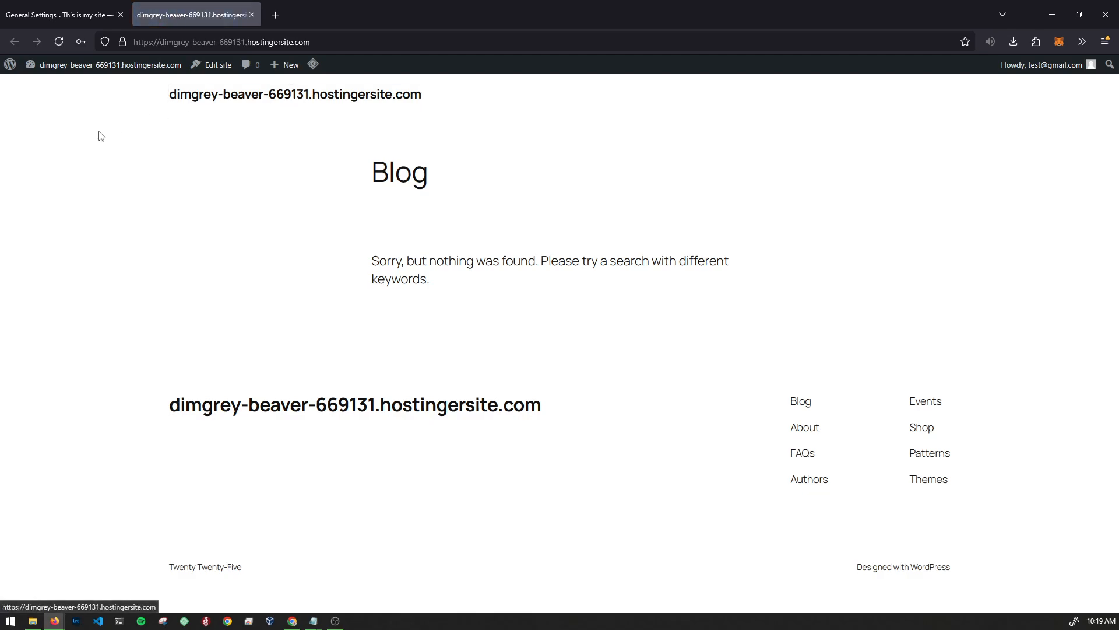
{"action": "left_click", "coordinate": [61, 42]}
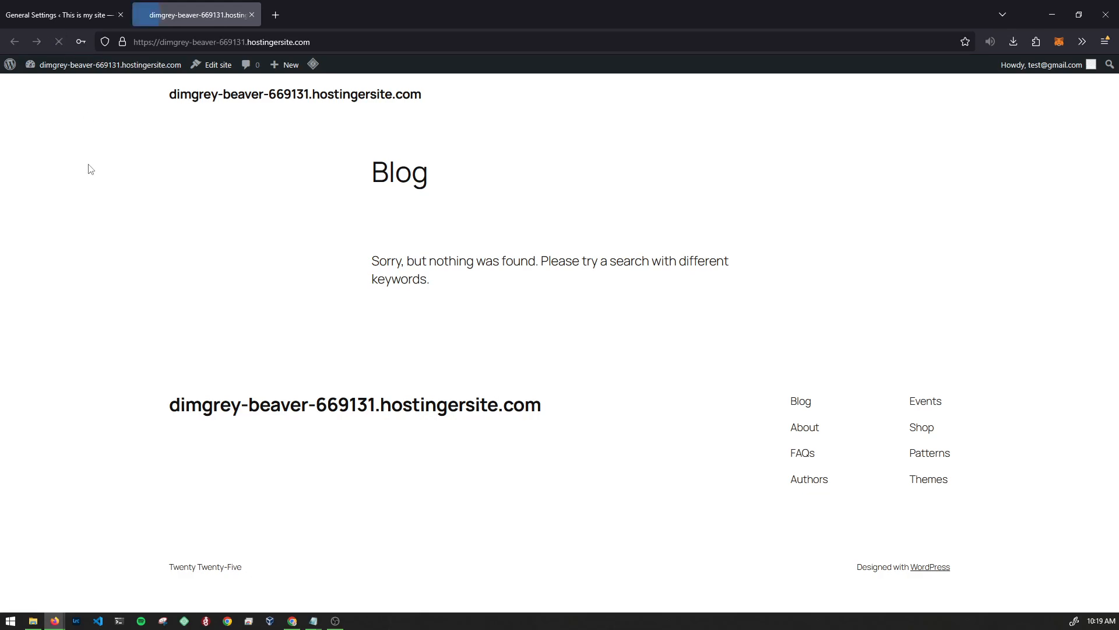
{"action": "left_click", "coordinate": [65, 15]}
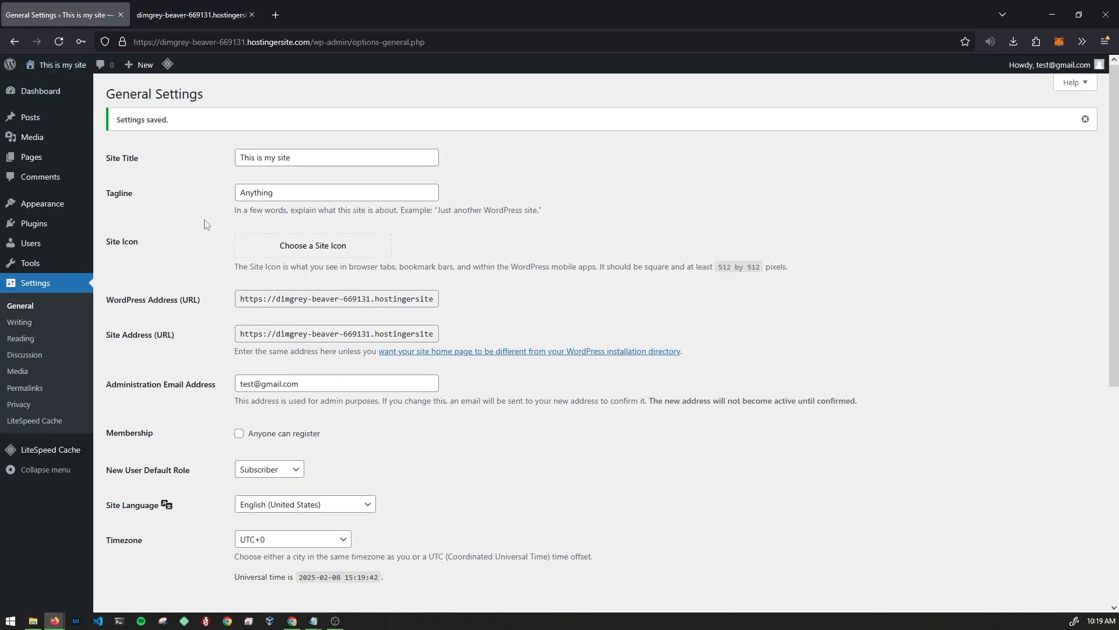
{"action": "scroll", "coordinate": [181, 175], "scroll_direction": "down", "scroll_amount": 5}
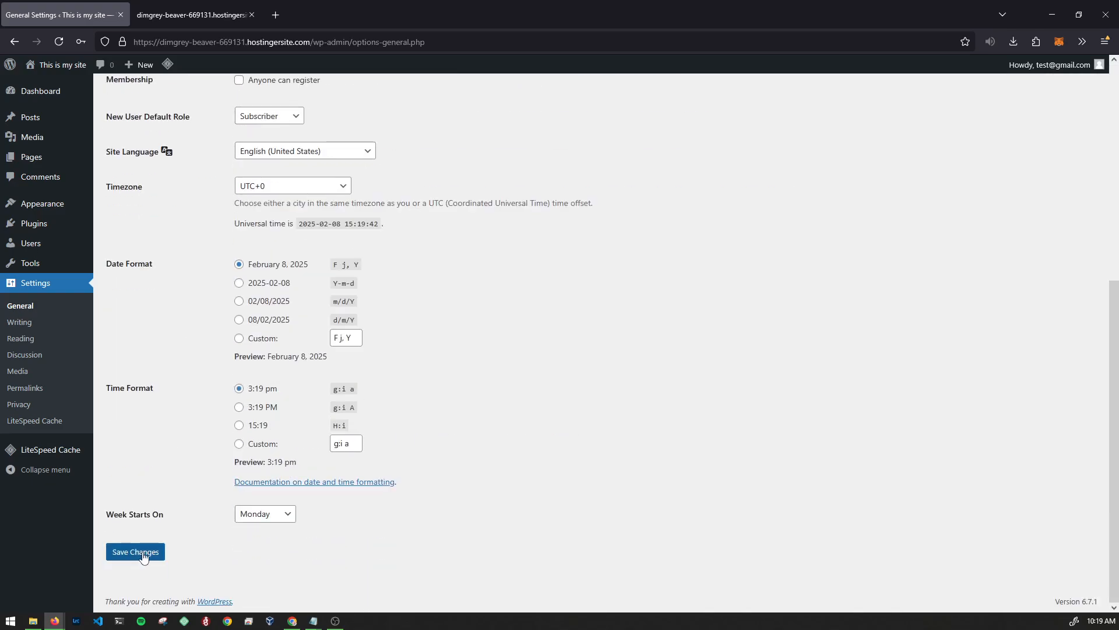
{"action": "left_click", "coordinate": [143, 557]}
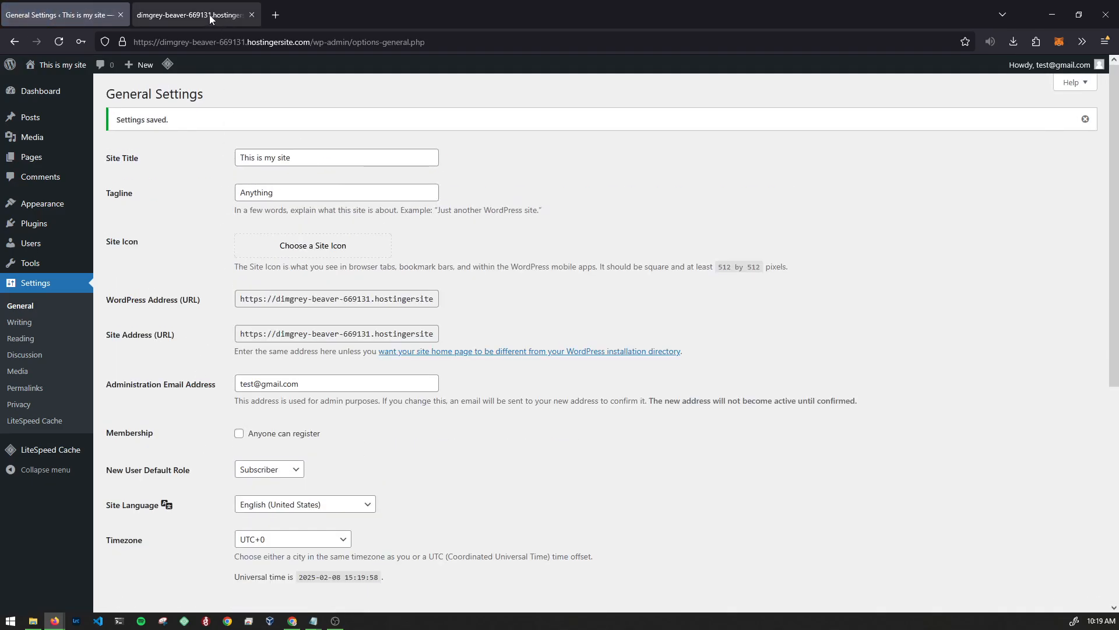
- Purge all LiteSpeed cache so the live site shows the new title and tagline
{"action": "left_click", "coordinate": [209, 15]}
{"action": "mouse_move", "coordinate": [313, 64]}
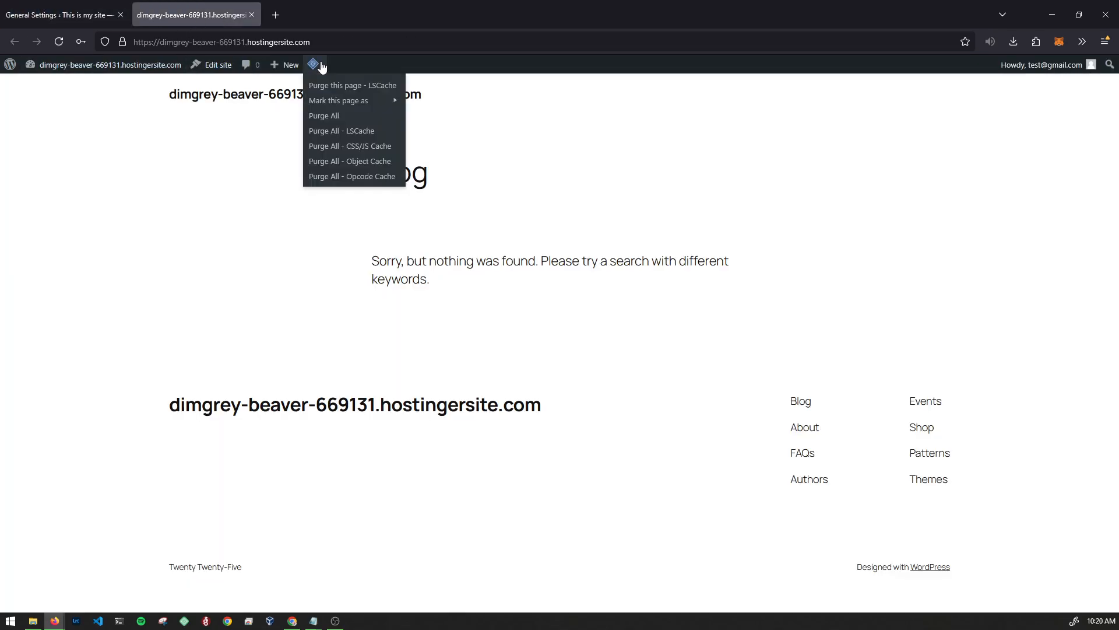
{"action": "left_click", "coordinate": [337, 120]}
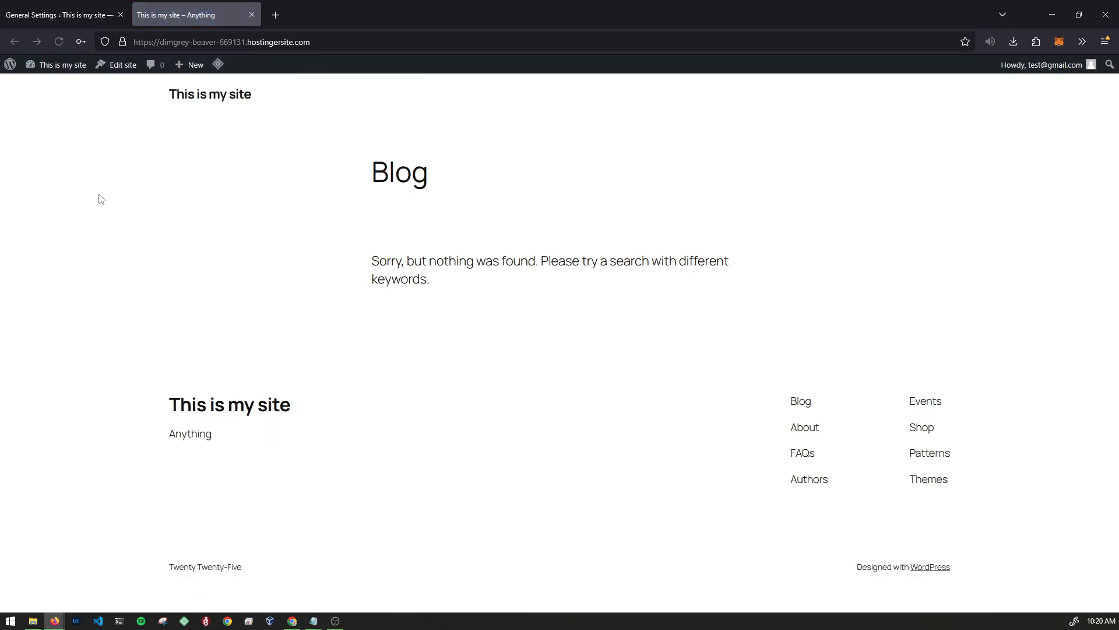
{"action": "mouse_move", "coordinate": [218, 65]}
{"action": "left_click", "coordinate": [73, 18]}
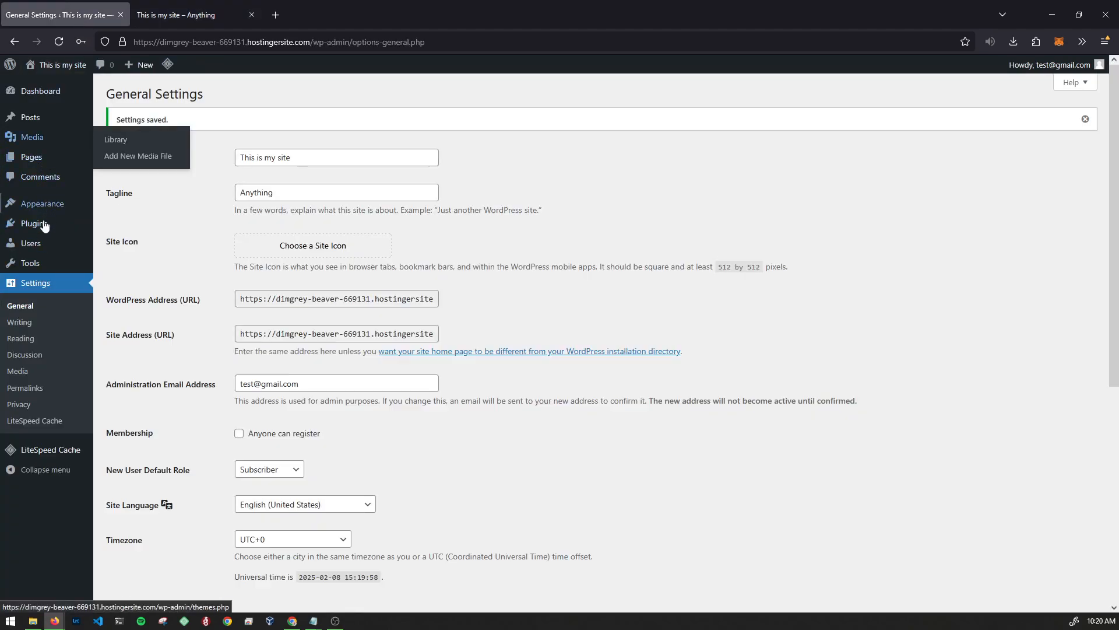
- Search Add New Plugin for Elementor, correcting the mistyped 'Elme'
{"action": "mouse_move", "coordinate": [50, 229]}
{"action": "left_click", "coordinate": [131, 226]}
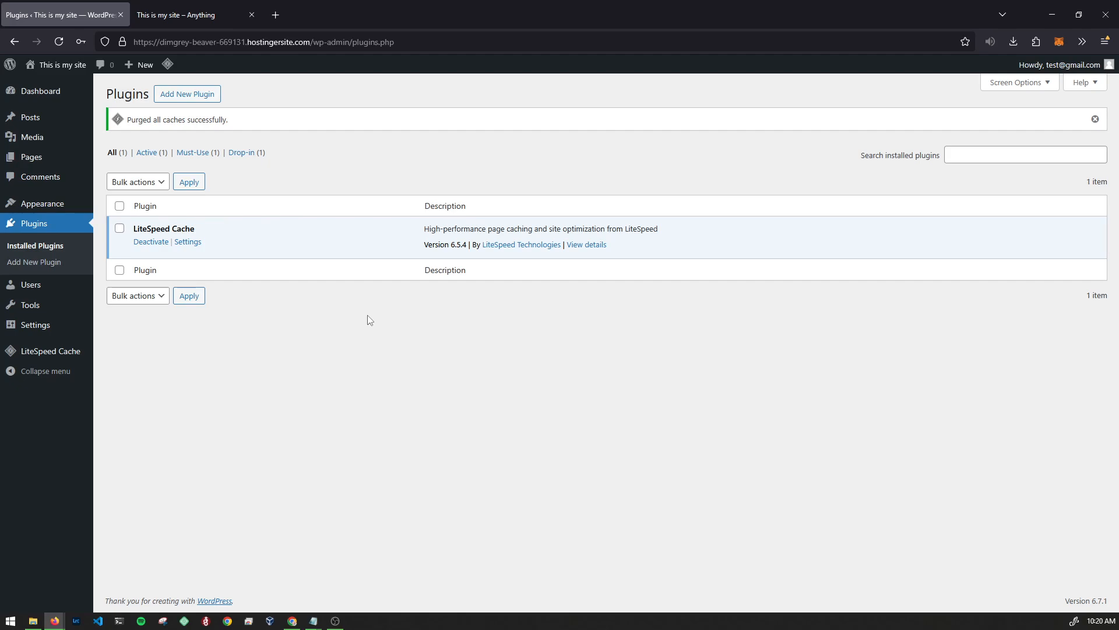
{"action": "left_click", "coordinate": [169, 95]}
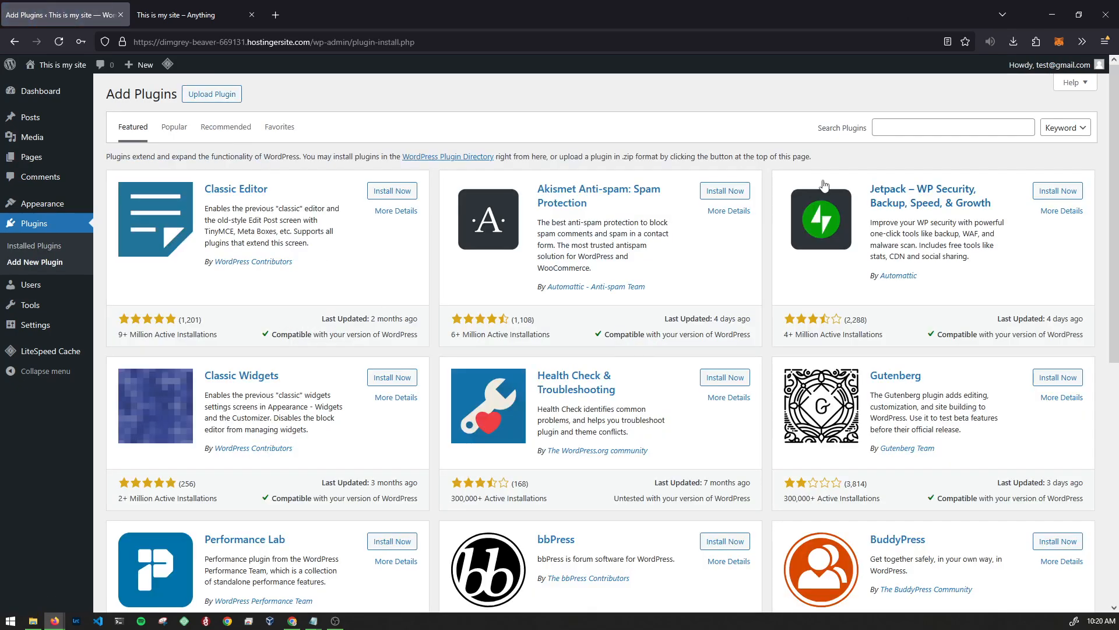
{"action": "left_click", "coordinate": [905, 121]}
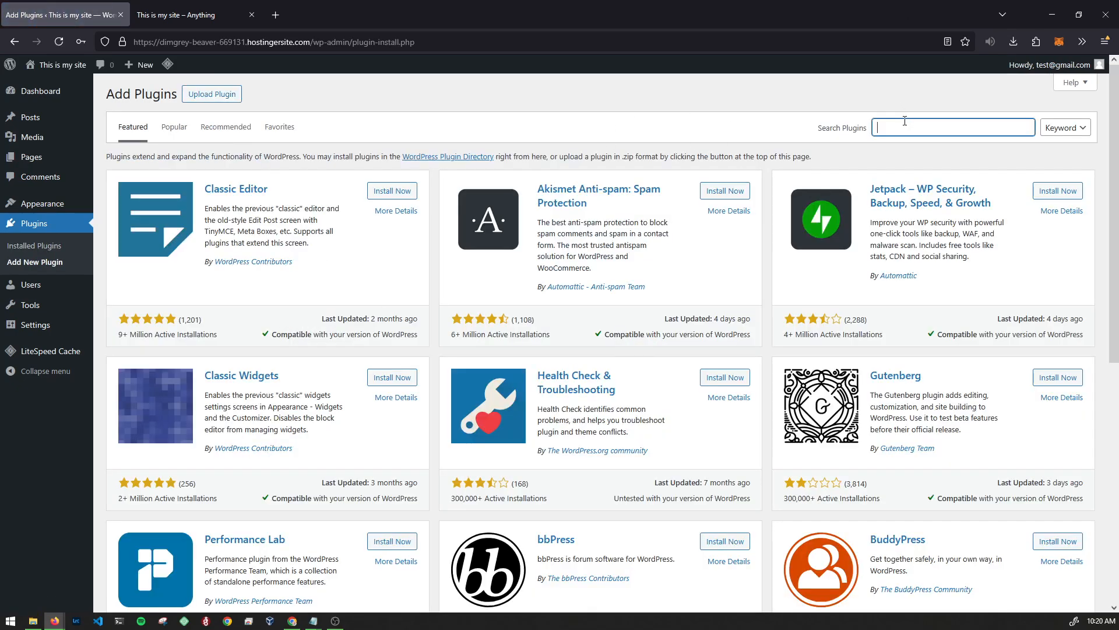
{"action": "type", "text": "Elmenetor"}
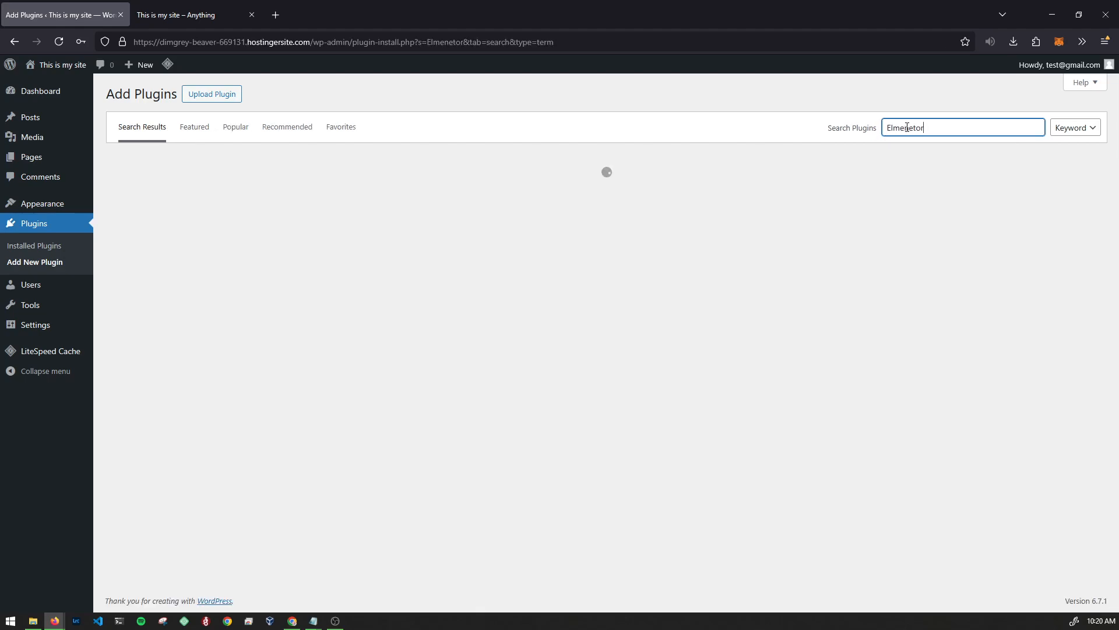
{"action": "double_click", "coordinate": [967, 129]}
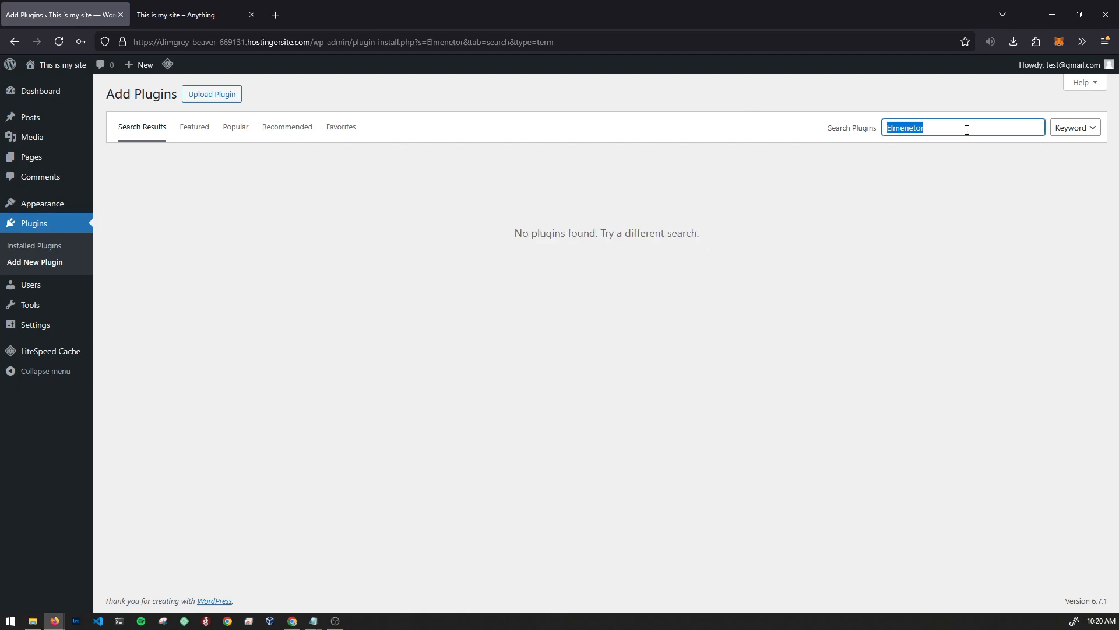
{"action": "type", "text": "E"}
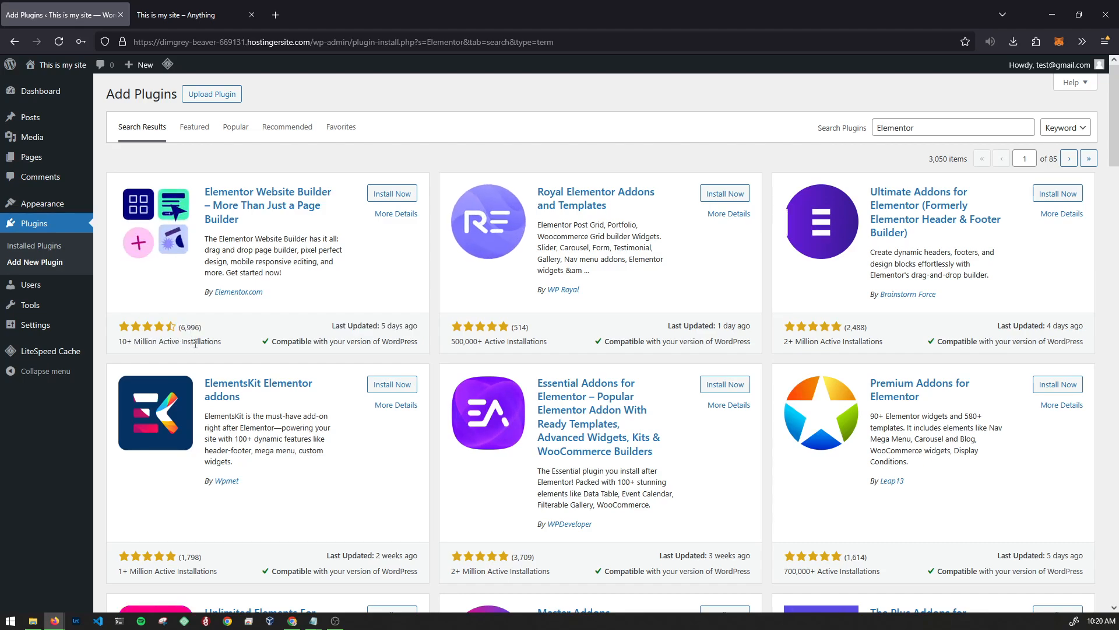
- Install Elementor Website Builder and Starter Templates, then activate Elementor from Installed Plugins
{"action": "left_click", "coordinate": [398, 193]}
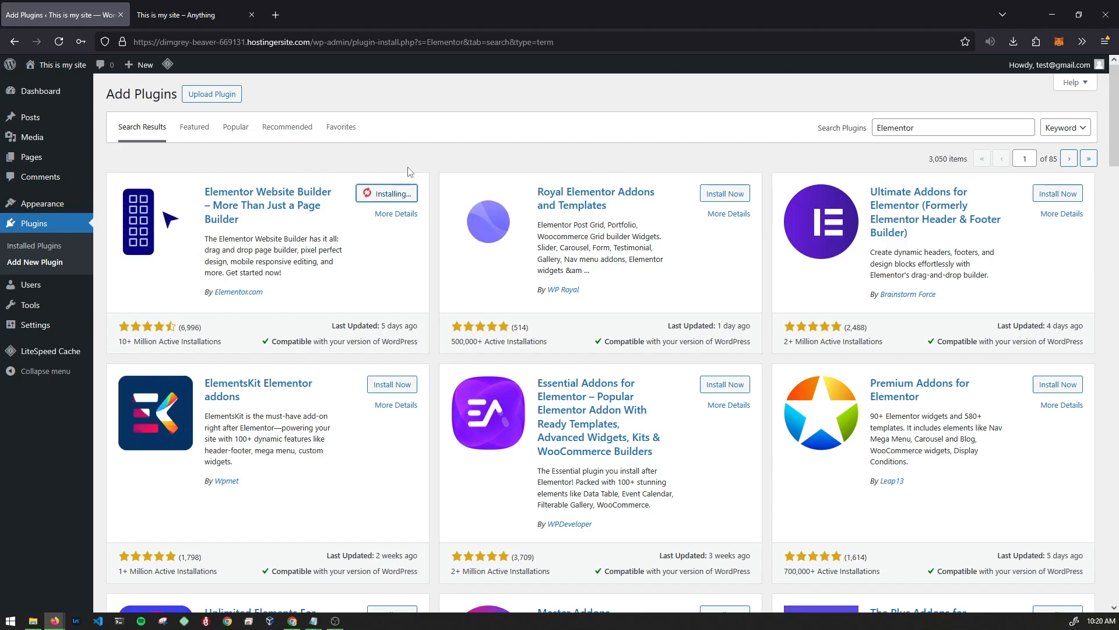
{"action": "middle_click", "coordinate": [433, 171]}
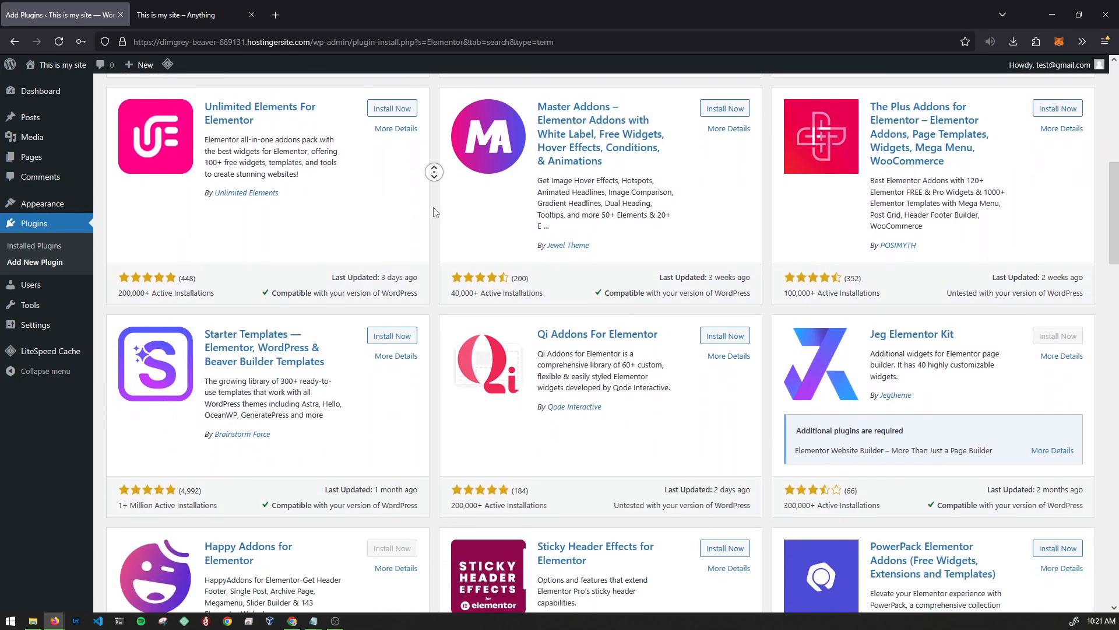
{"action": "middle_click", "coordinate": [433, 212]}
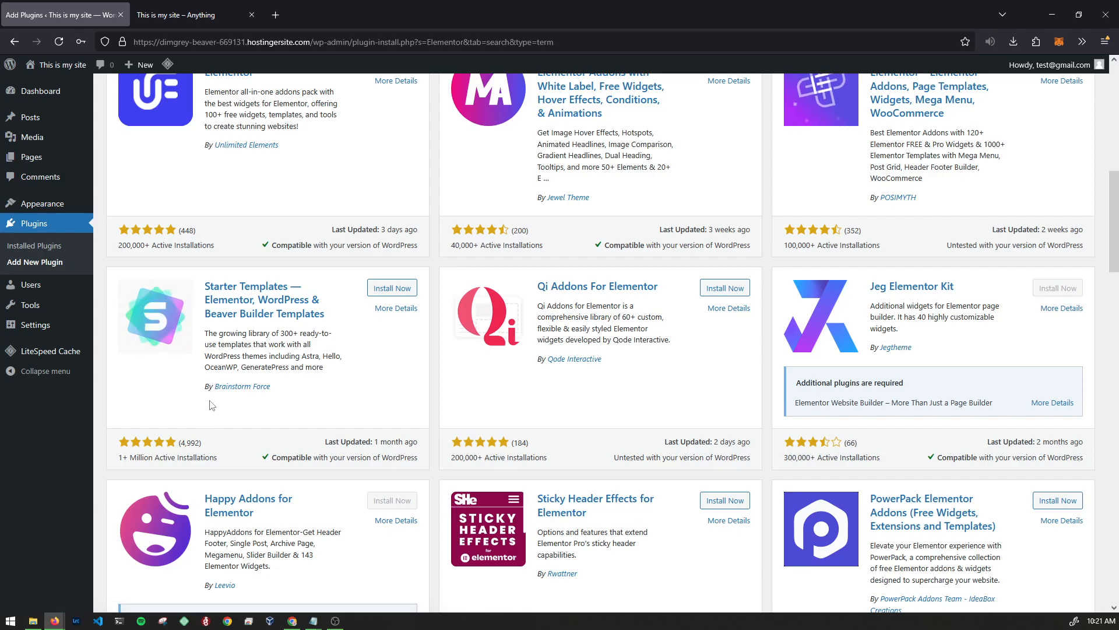
{"action": "left_click_drag", "start_coordinate": [325, 403], "coordinate": [204, 283]}
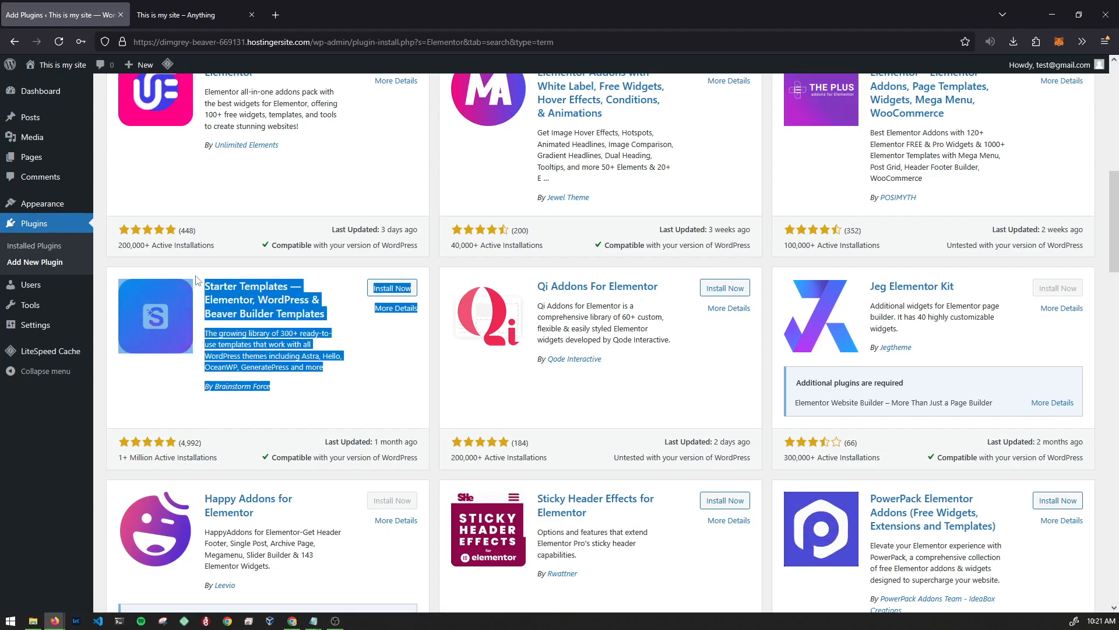
{"action": "left_click", "coordinate": [379, 368]}
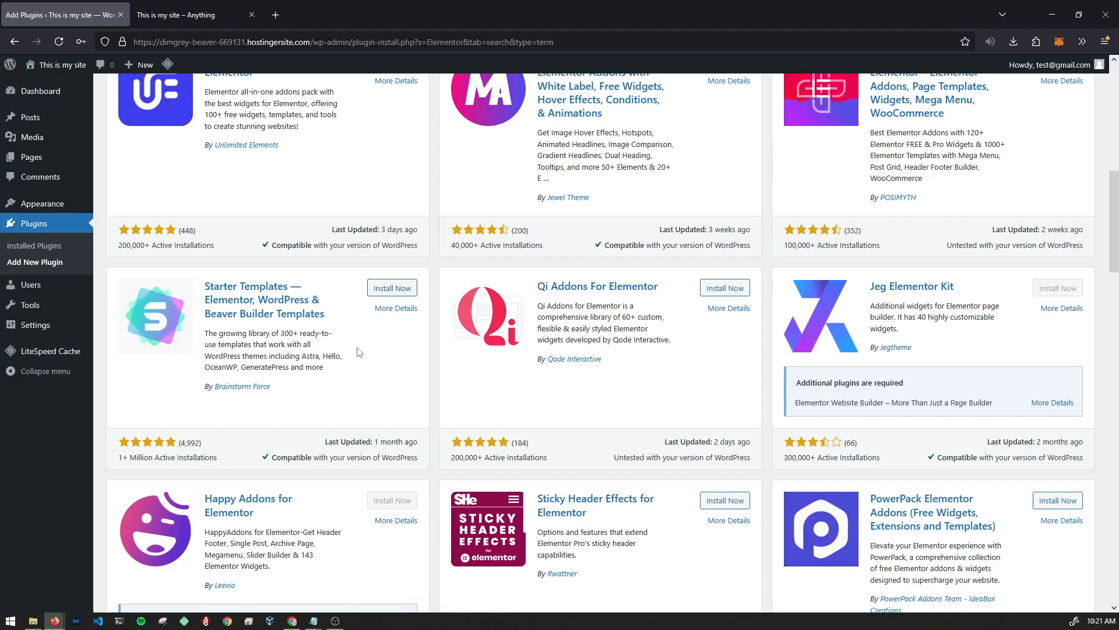
{"action": "left_click", "coordinate": [392, 288]}
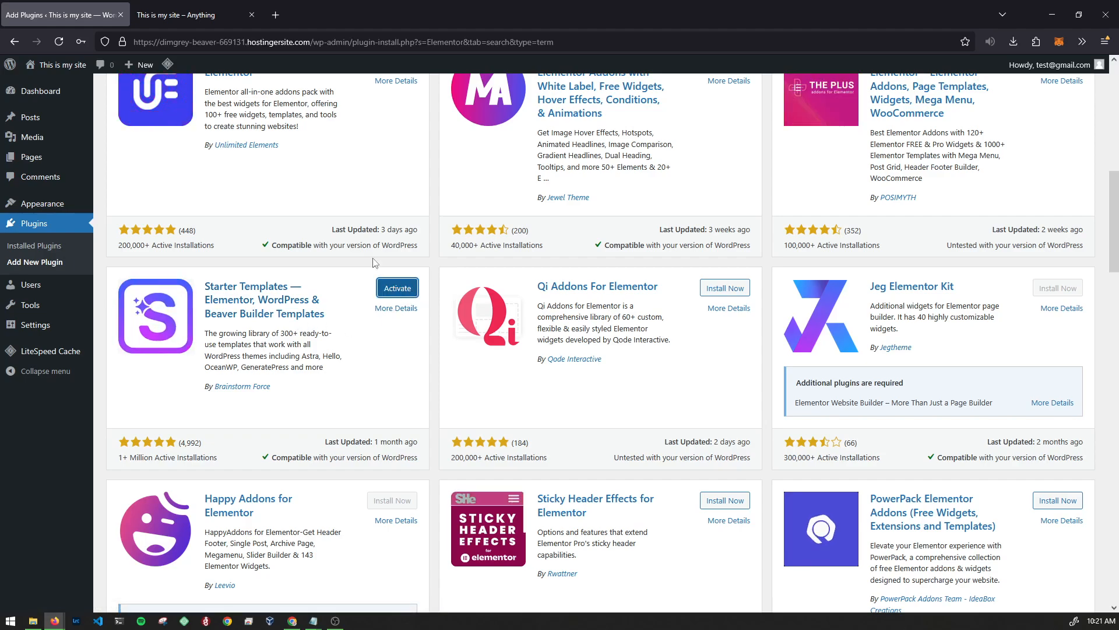
{"action": "left_click", "coordinate": [28, 251]}
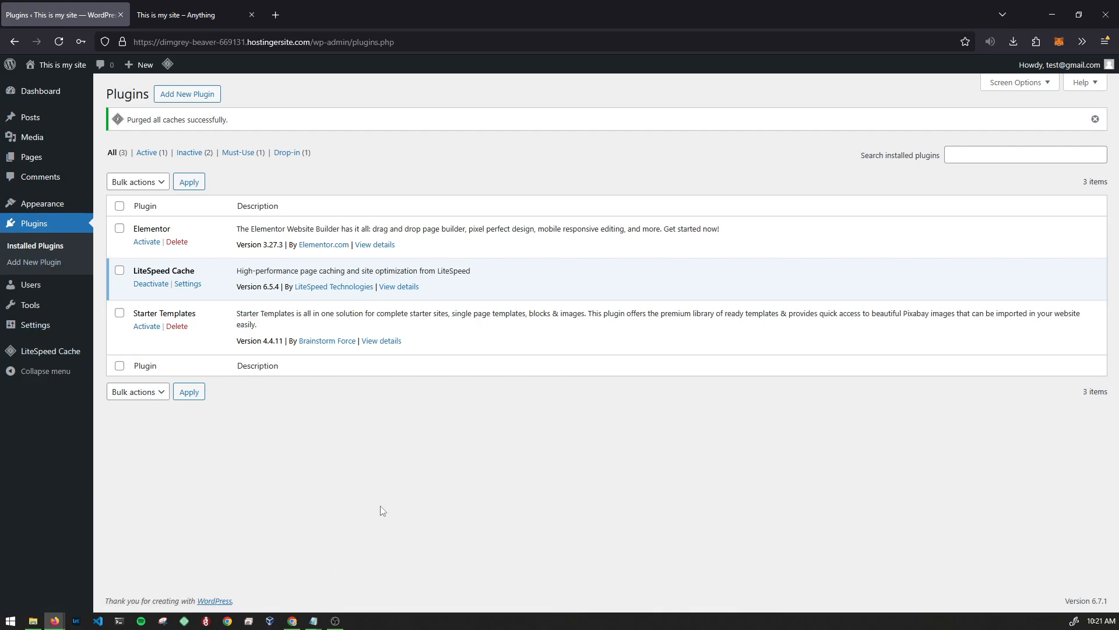
{"action": "left_click", "coordinate": [146, 241]}
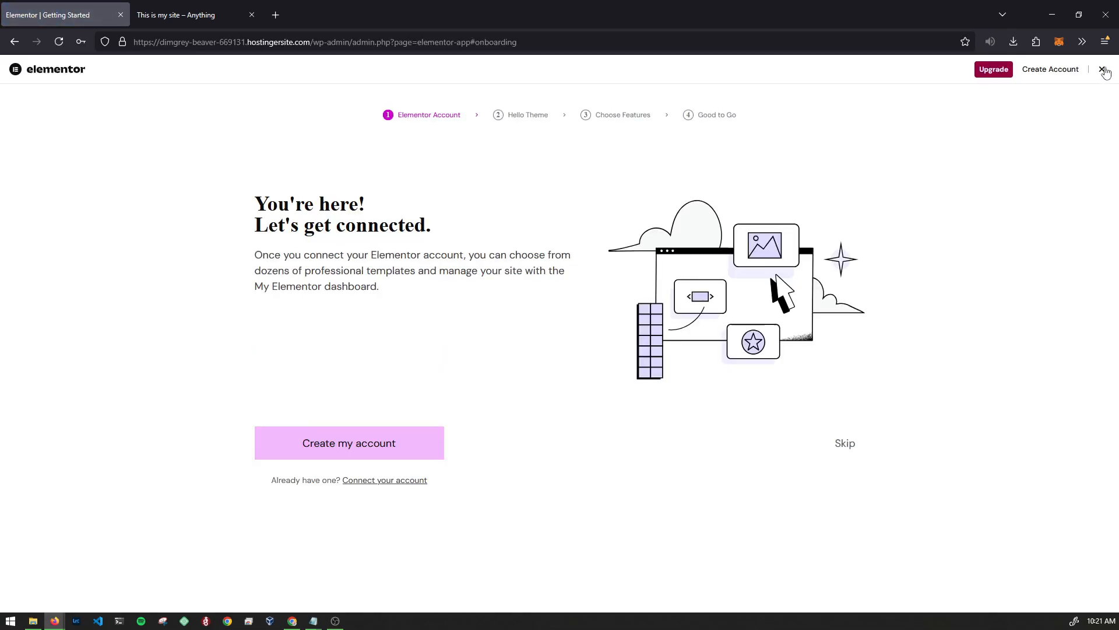
- Dismiss Elementor's onboarding and activate Starter Templates from Installed Plugins
{"action": "left_click", "coordinate": [1103, 71]}
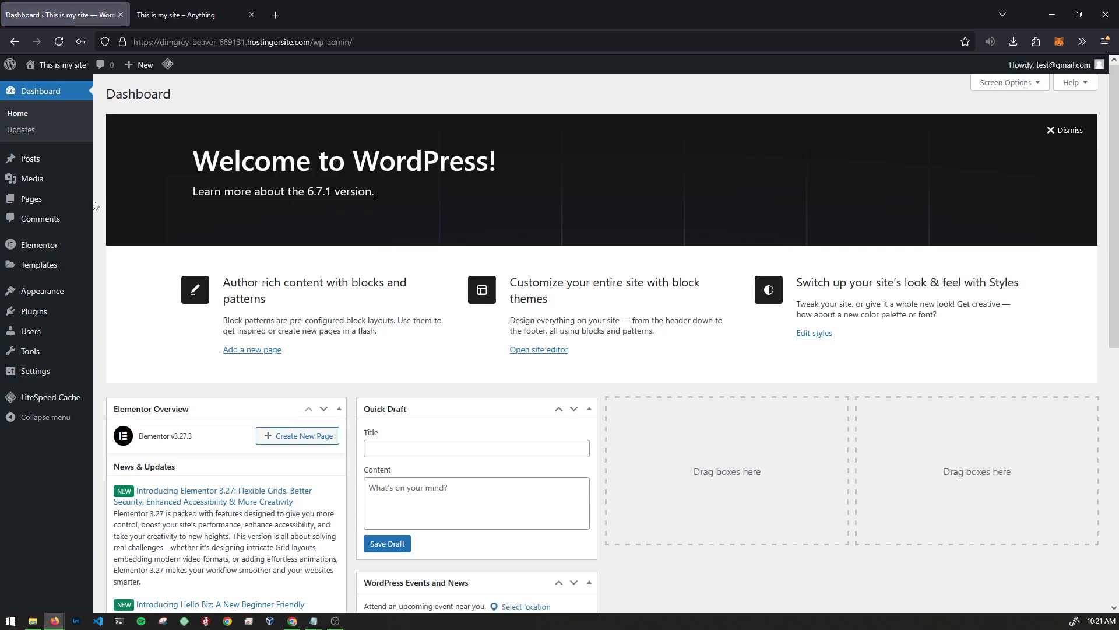
{"action": "left_click", "coordinate": [122, 314]}
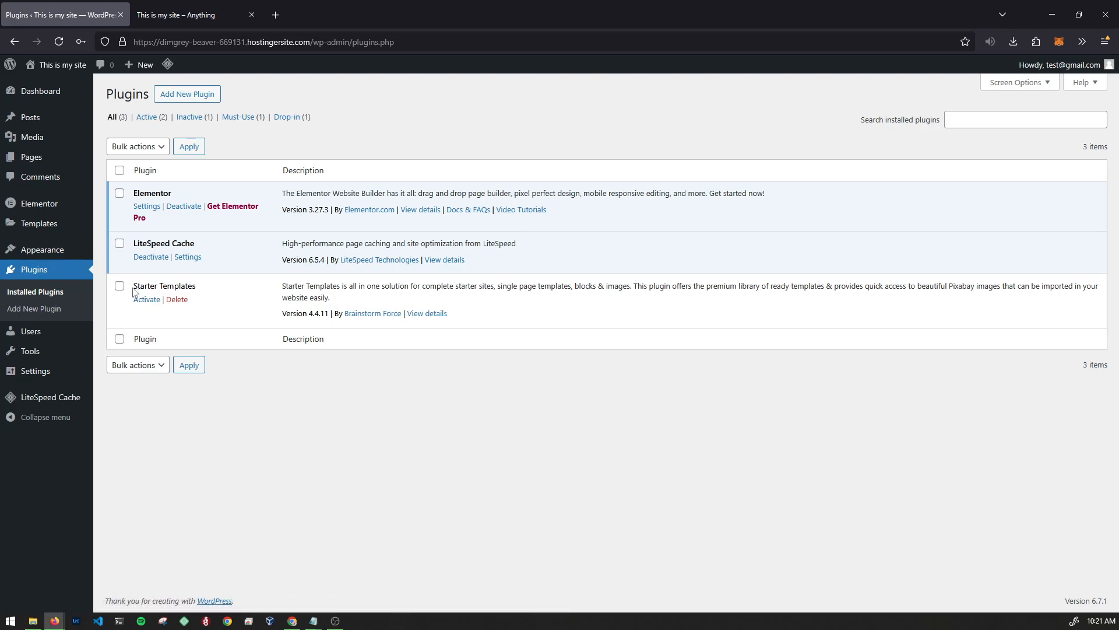
{"action": "left_click", "coordinate": [145, 299]}
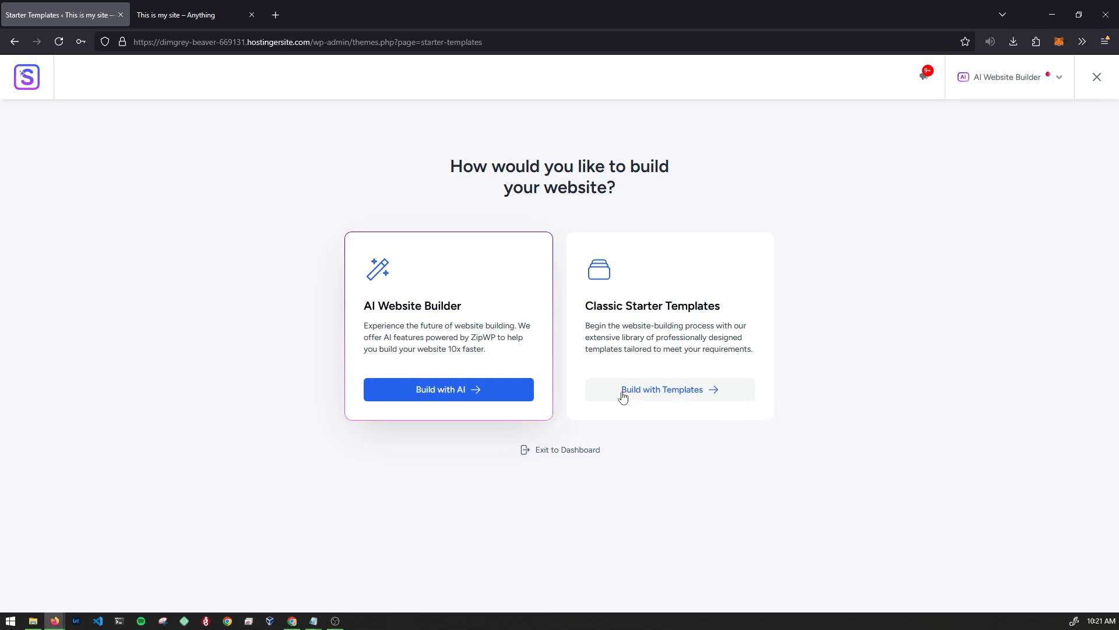
- Choose classic Build with Templates and pick Elementor as the page builder
{"action": "left_click", "coordinate": [676, 396]}
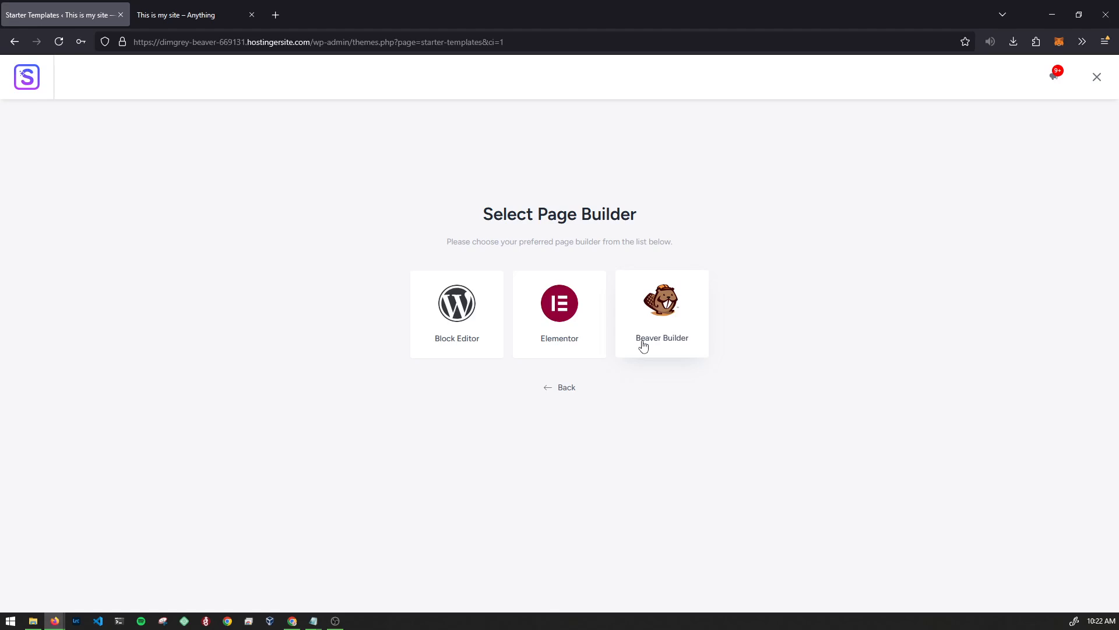
{"action": "left_click", "coordinate": [564, 342]}
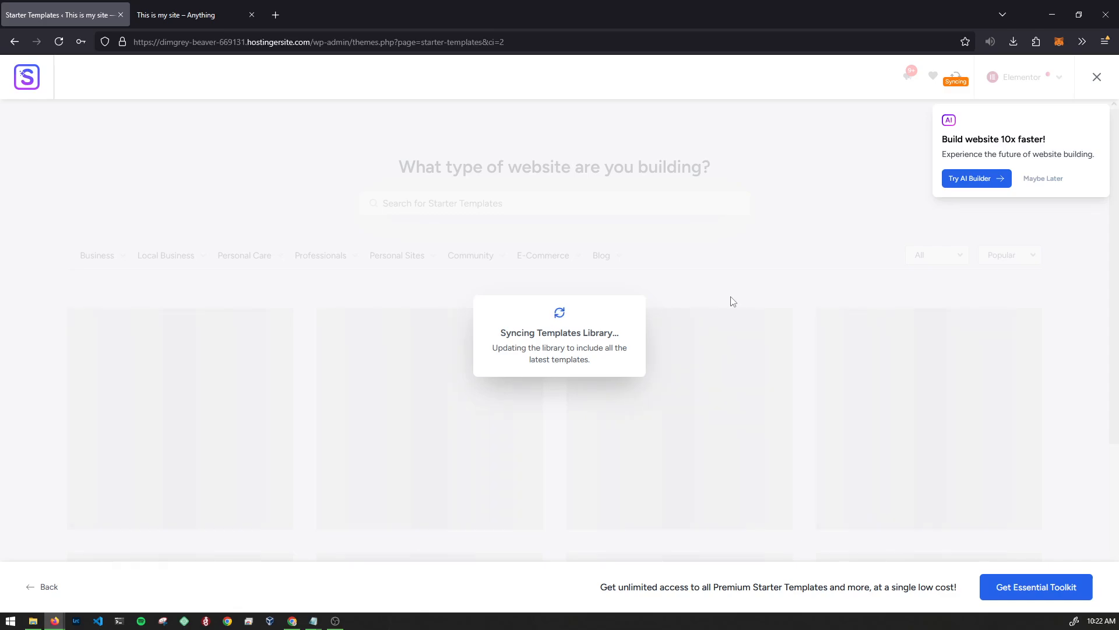
- Dismiss the AI builder suggestion and scroll the template grid to the Visual Artist Portfolio card
{"action": "left_click", "coordinate": [1053, 180]}
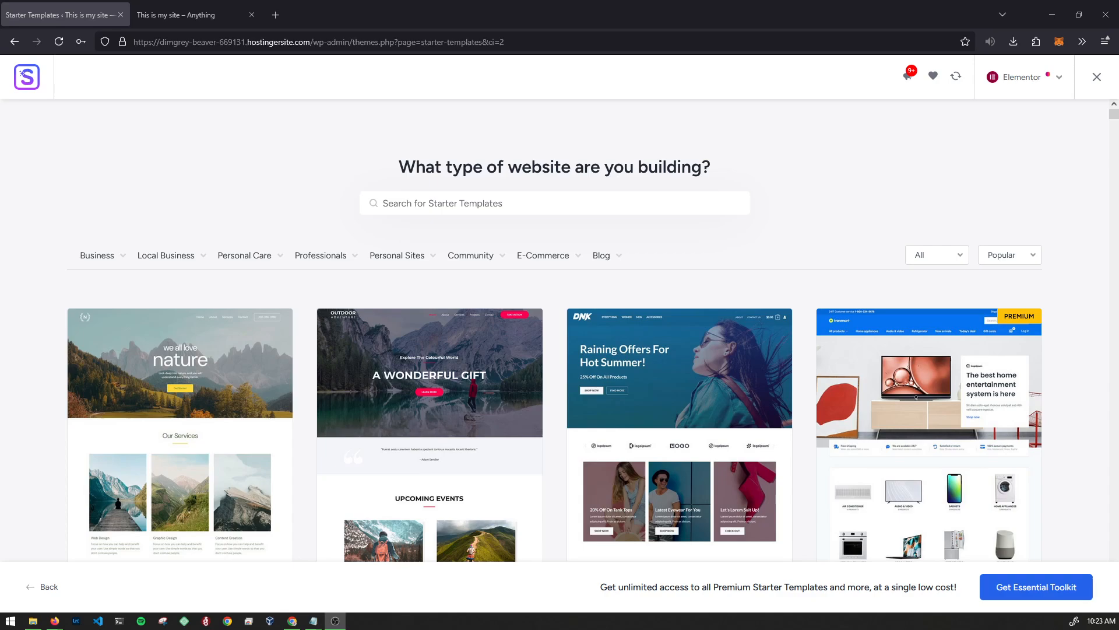
{"action": "middle_click", "coordinate": [1091, 315]}
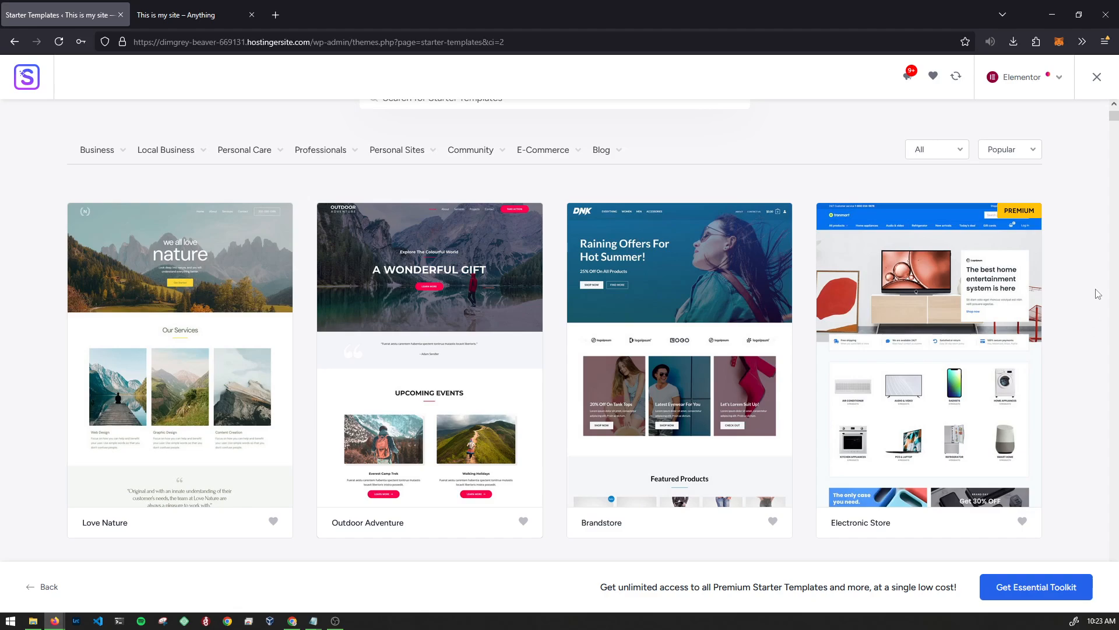
{"action": "middle_click", "coordinate": [1095, 290]}
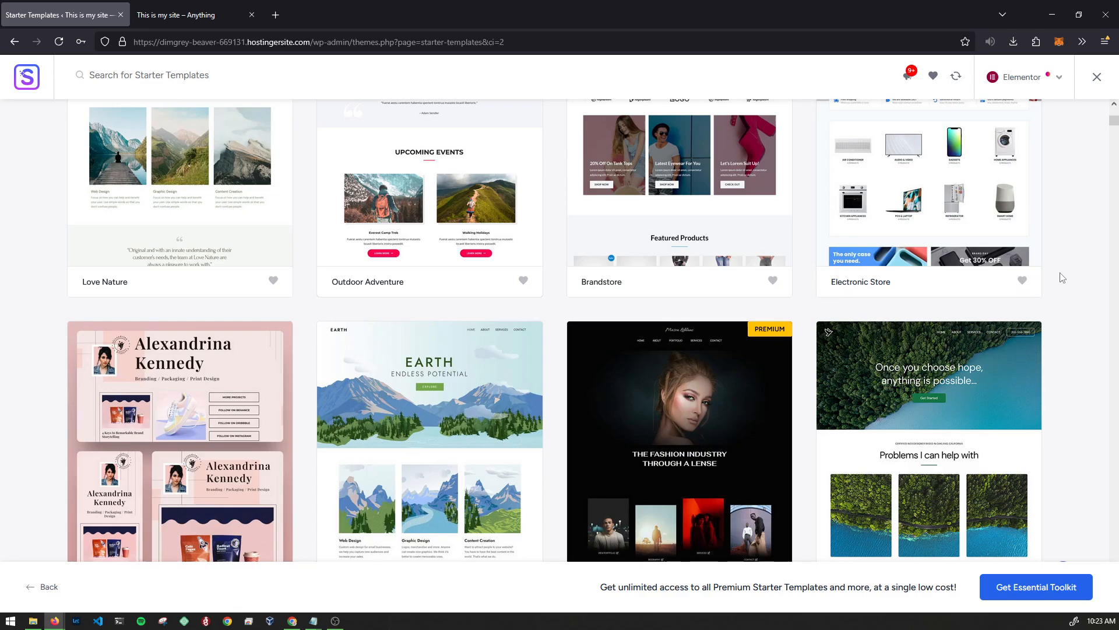
{"action": "middle_click", "coordinate": [1069, 257]}
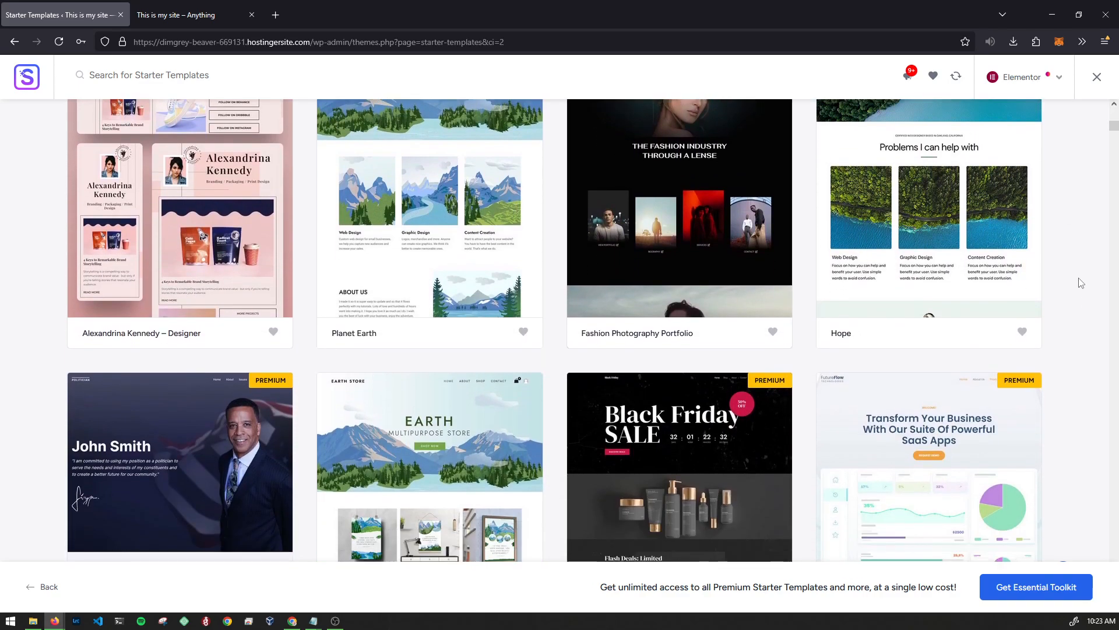
{"action": "middle_click", "coordinate": [1078, 277]}
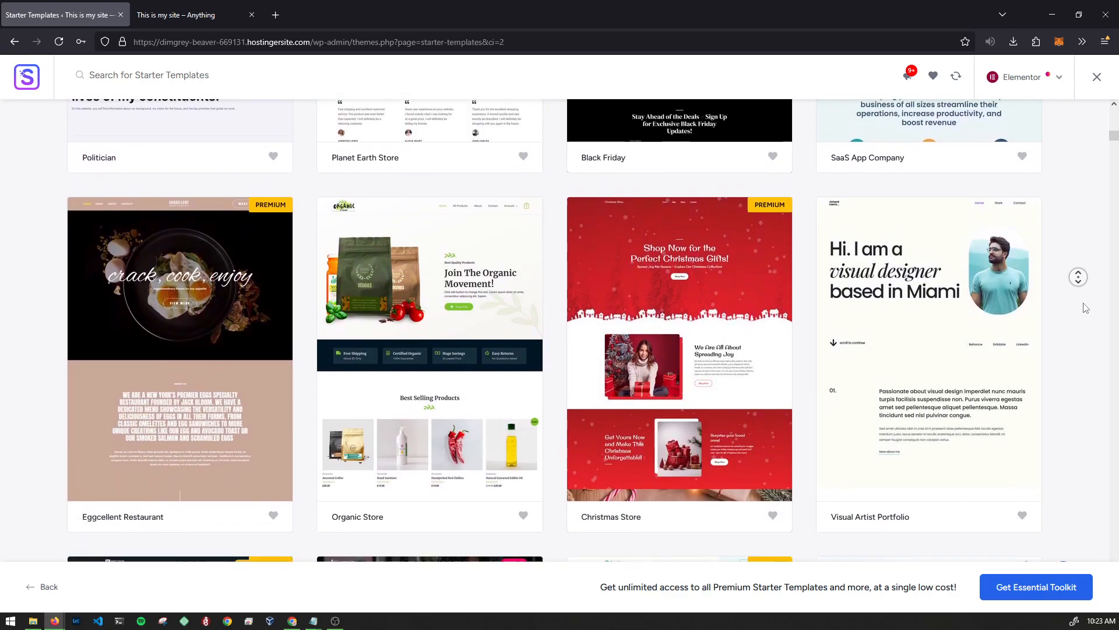
{"action": "middle_click", "coordinate": [1083, 303]}
{"action": "middle_click", "coordinate": [1083, 302]}
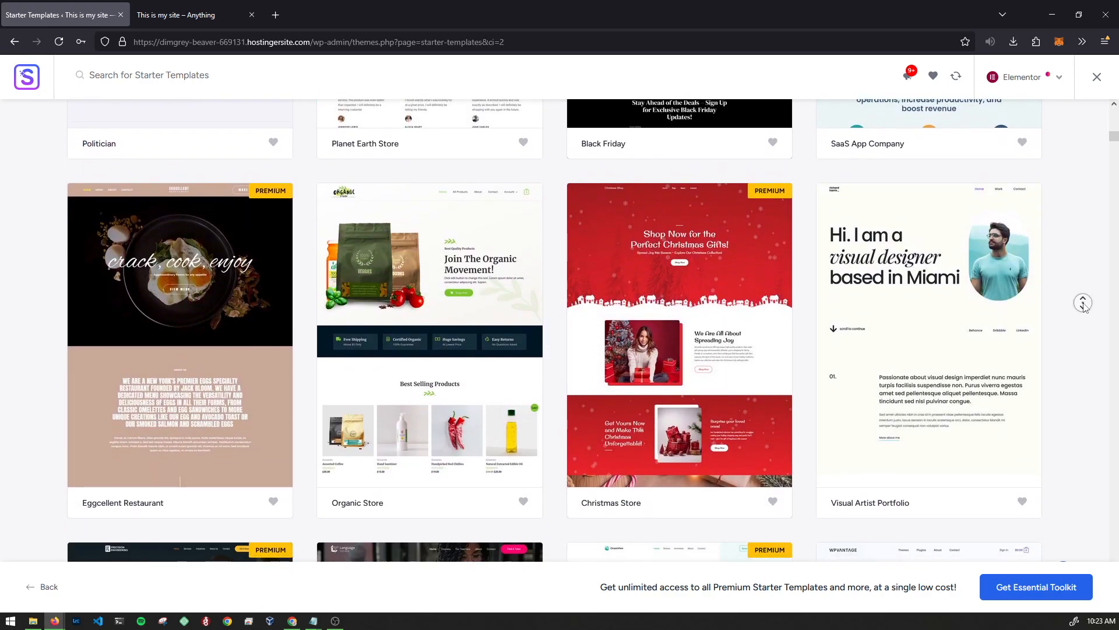
{"action": "middle_click", "coordinate": [1084, 303]}
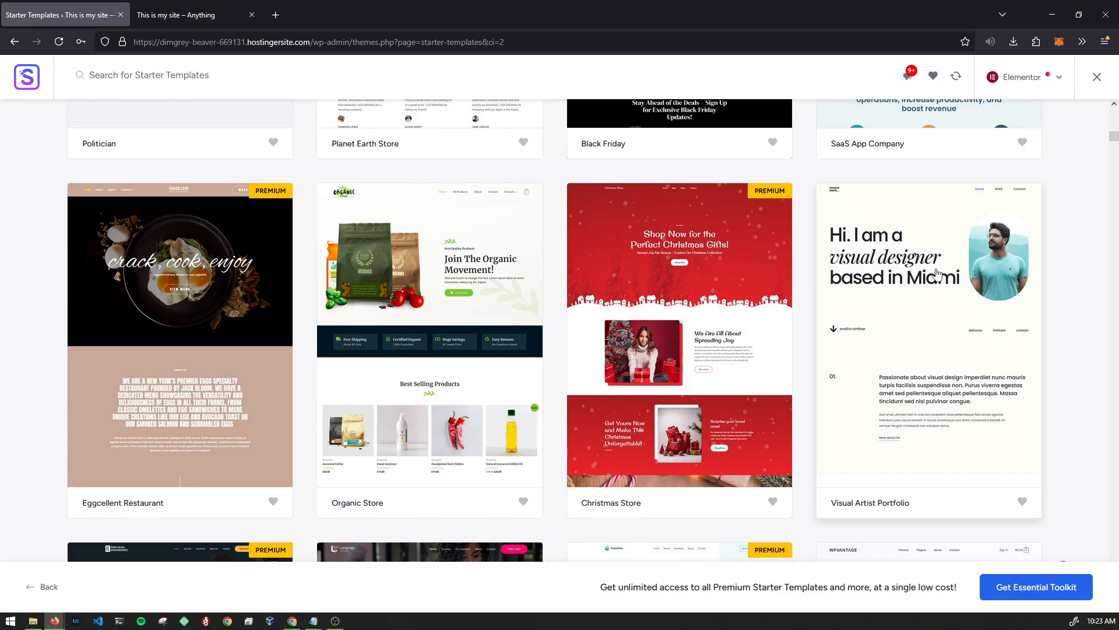
{"action": "middle_click", "coordinate": [1069, 277]}
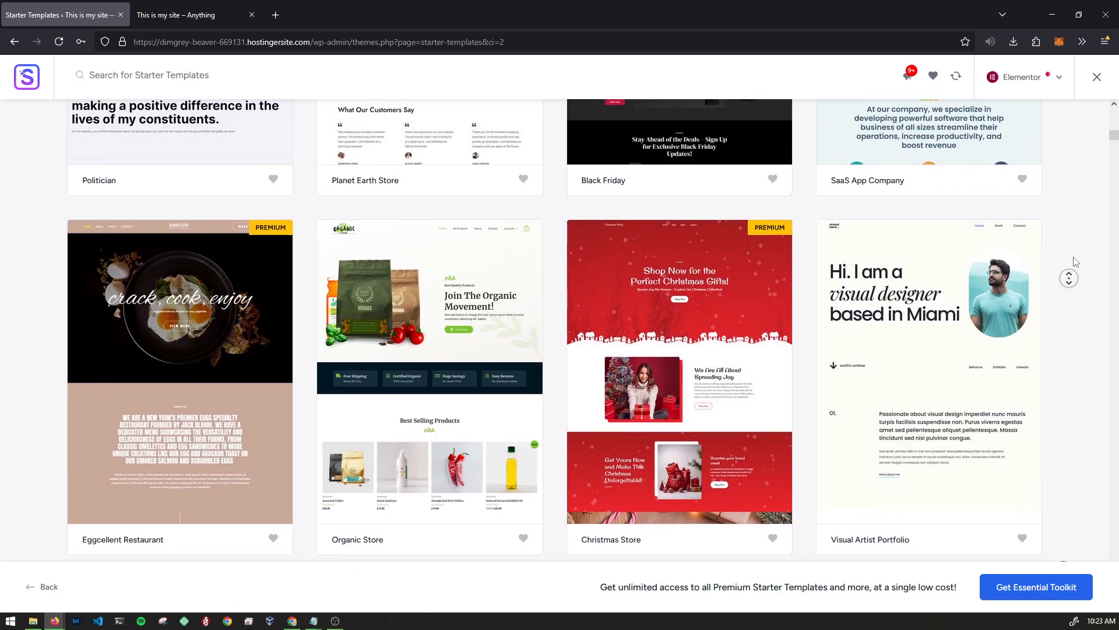
{"action": "middle_click", "coordinate": [1073, 257]}
{"action": "middle_click", "coordinate": [1074, 255]}
{"action": "middle_click", "coordinate": [1076, 267]}
- Open Visual Artist Portfolio and choose the Lexend & DM Sans font pair
{"action": "left_click", "coordinate": [947, 353]}
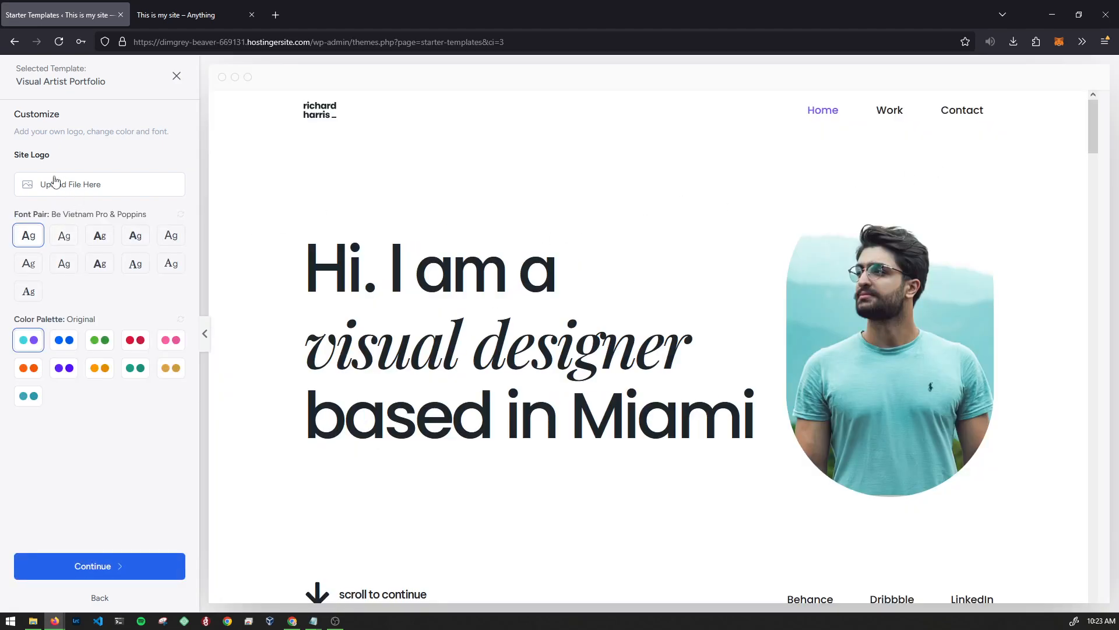
{"action": "left_click_drag", "start_coordinate": [15, 156], "coordinate": [58, 157]}
{"action": "left_click", "coordinate": [92, 156]}
{"action": "left_click", "coordinate": [101, 240]}
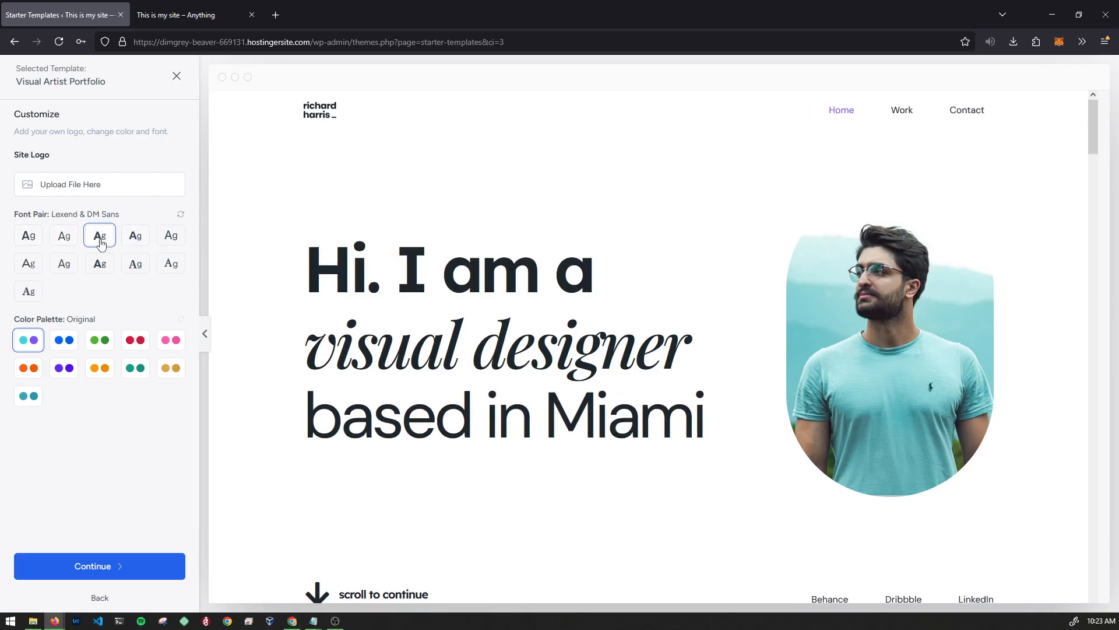
{"action": "left_click", "coordinate": [104, 266]}
{"action": "left_click", "coordinate": [134, 264]}
{"action": "left_click", "coordinate": [99, 243]}
- Choose the Style 1 colour palette and continue to feature selection
{"action": "left_click_drag", "start_coordinate": [1096, 124], "coordinate": [1097, 354]}
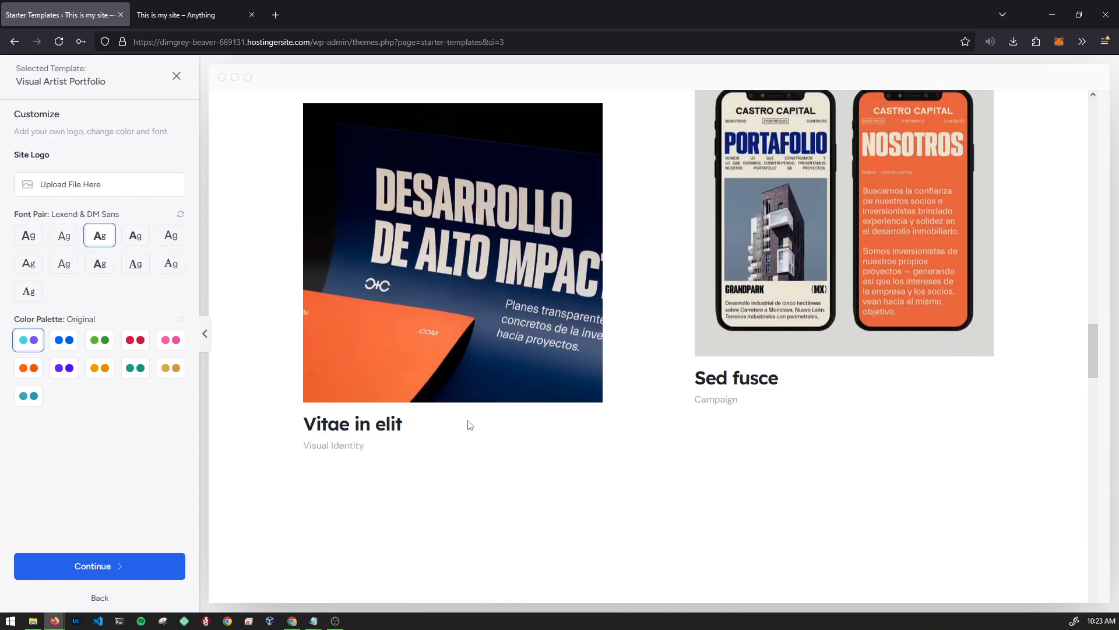
{"action": "scroll", "coordinate": [367, 422], "scroll_direction": "down", "scroll_amount": 10}
{"action": "scroll", "coordinate": [787, 376], "scroll_direction": "down", "scroll_amount": 5}
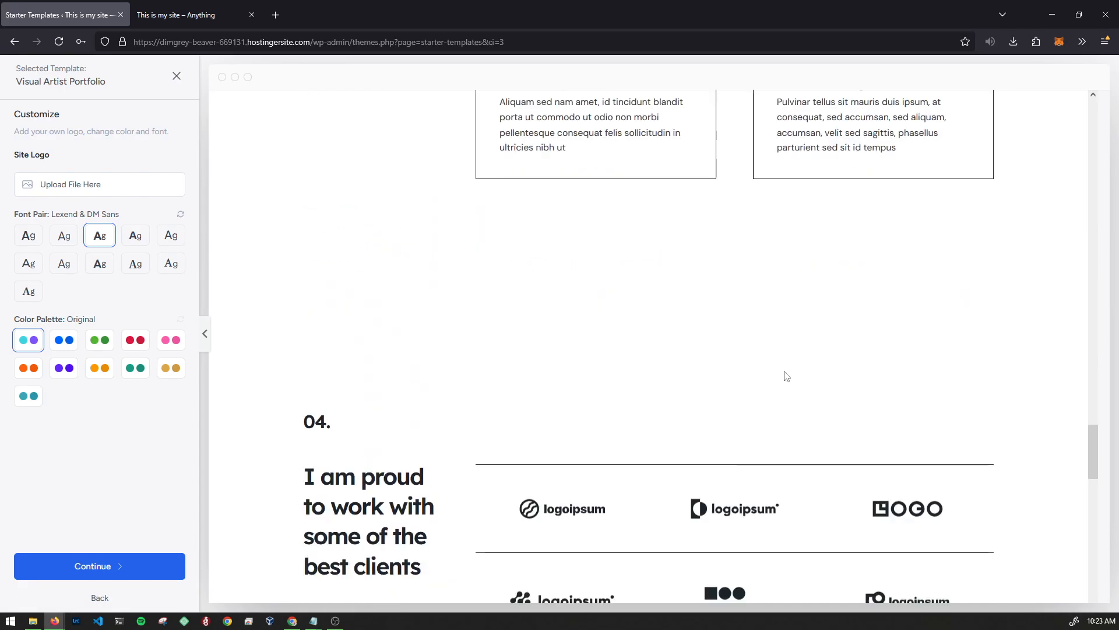
{"action": "middle_click", "coordinate": [637, 352]}
{"action": "middle_click", "coordinate": [649, 435]}
{"action": "middle_click", "coordinate": [672, 354]}
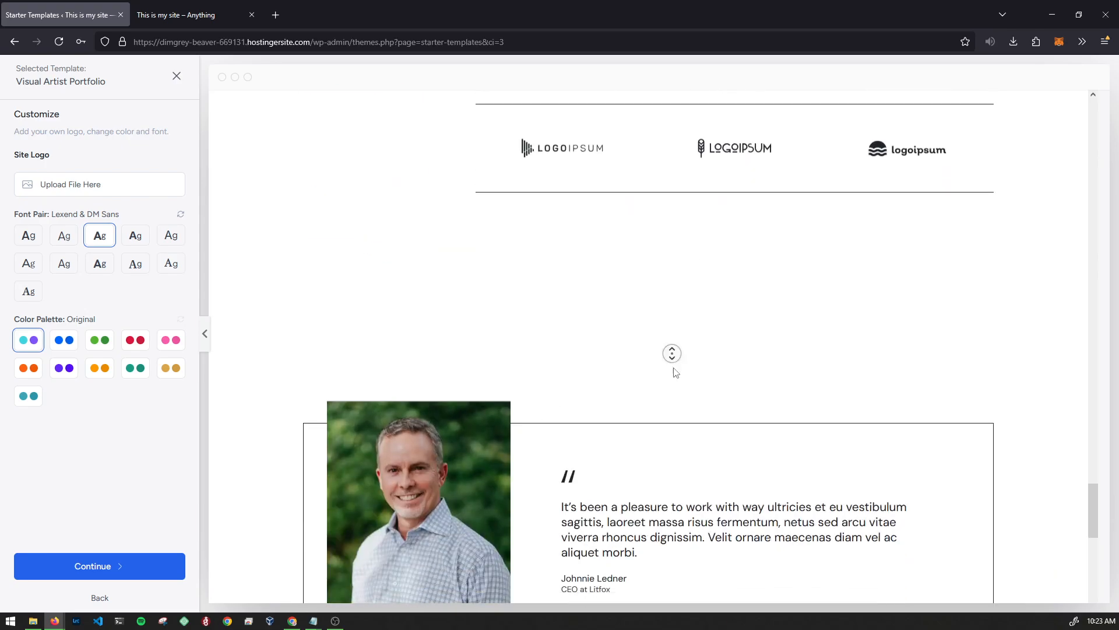
{"action": "middle_click", "coordinate": [726, 308]}
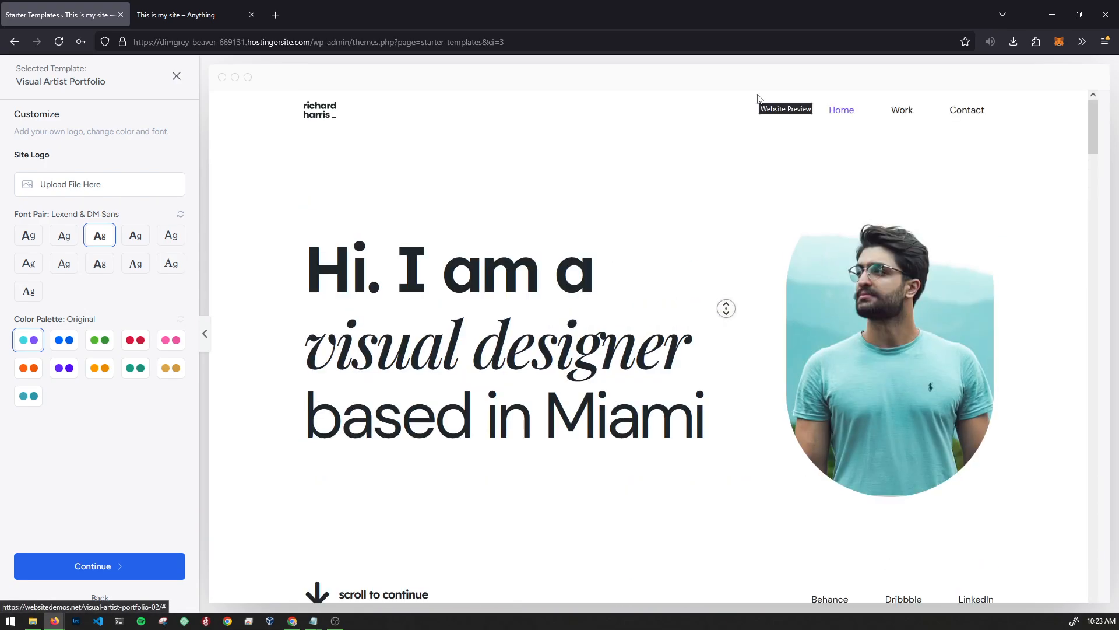
{"action": "middle_click", "coordinate": [760, 99]}
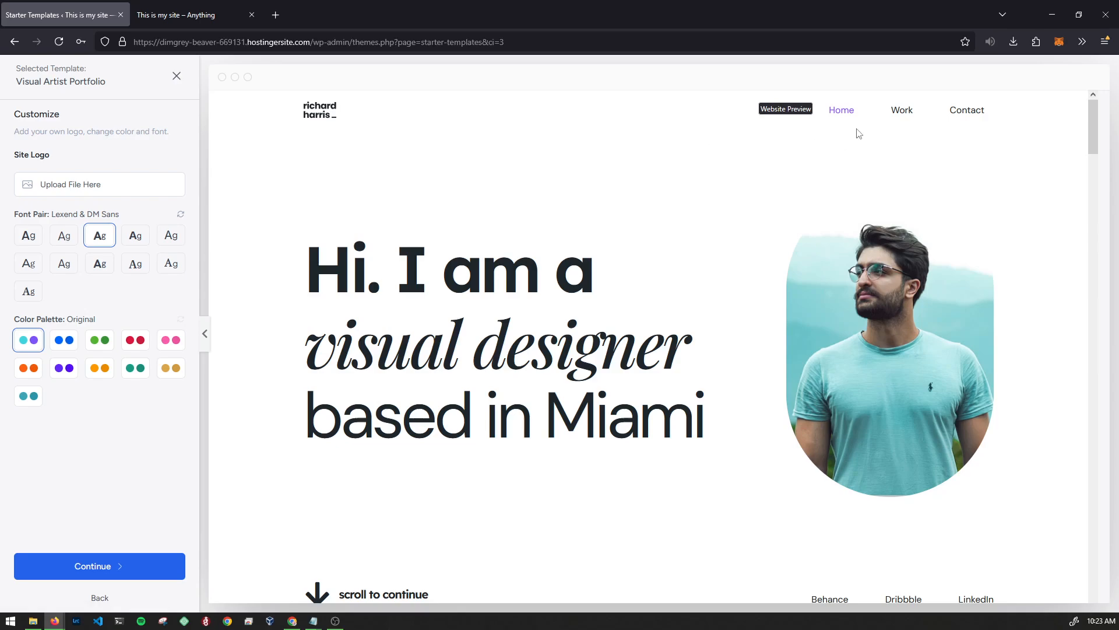
{"action": "left_click", "coordinate": [63, 340]}
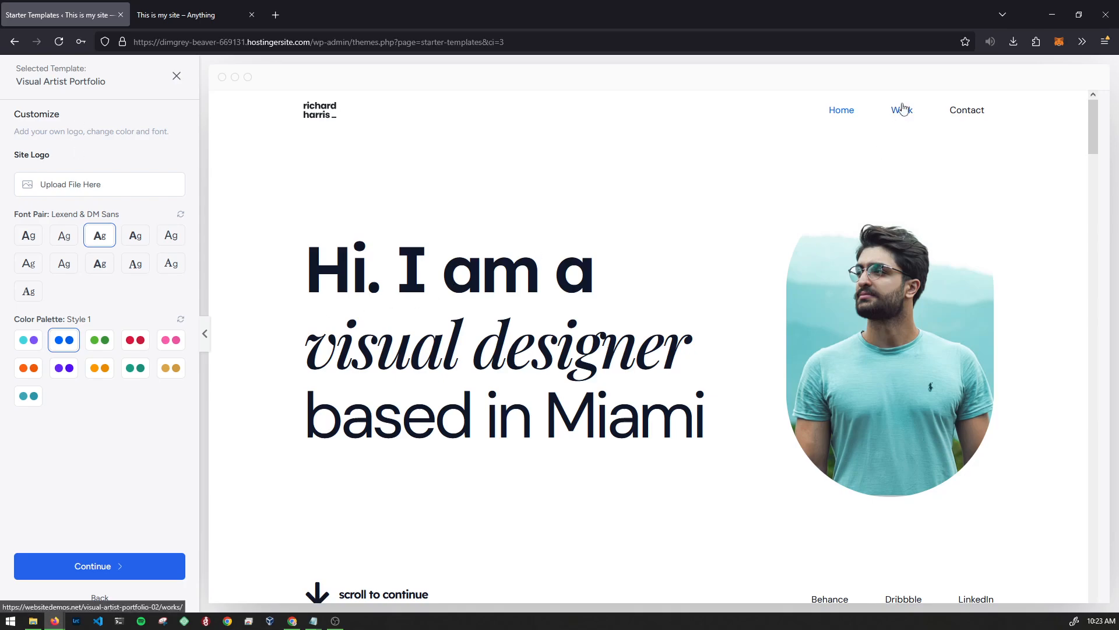
{"action": "scroll", "coordinate": [448, 470], "scroll_direction": "down", "scroll_amount": 3}
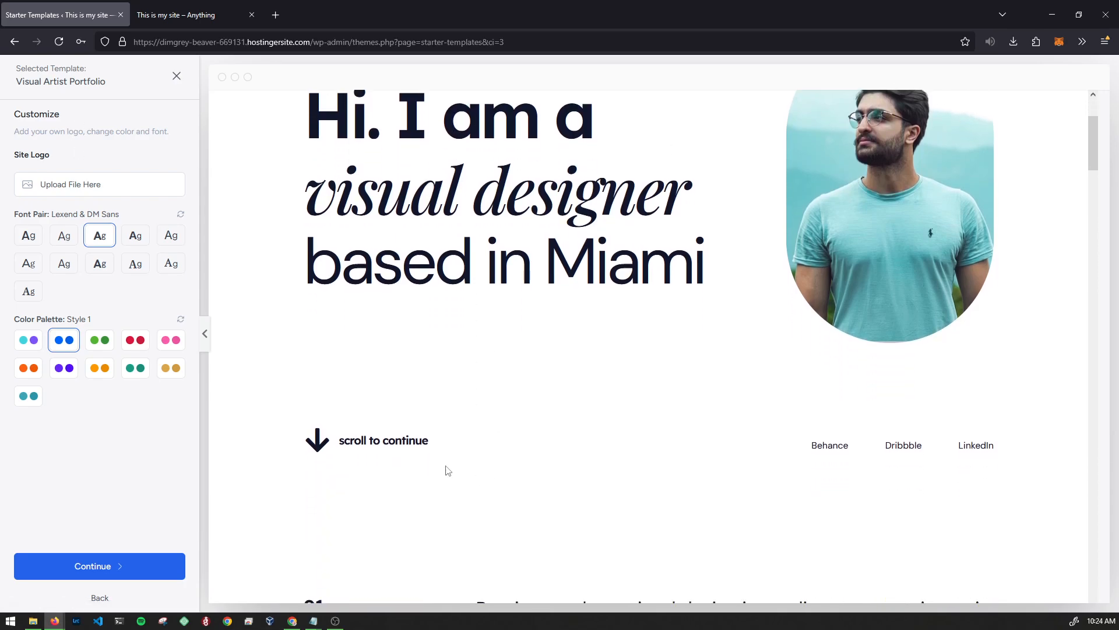
{"action": "scroll", "coordinate": [589, 392], "scroll_direction": "up", "scroll_amount": 3}
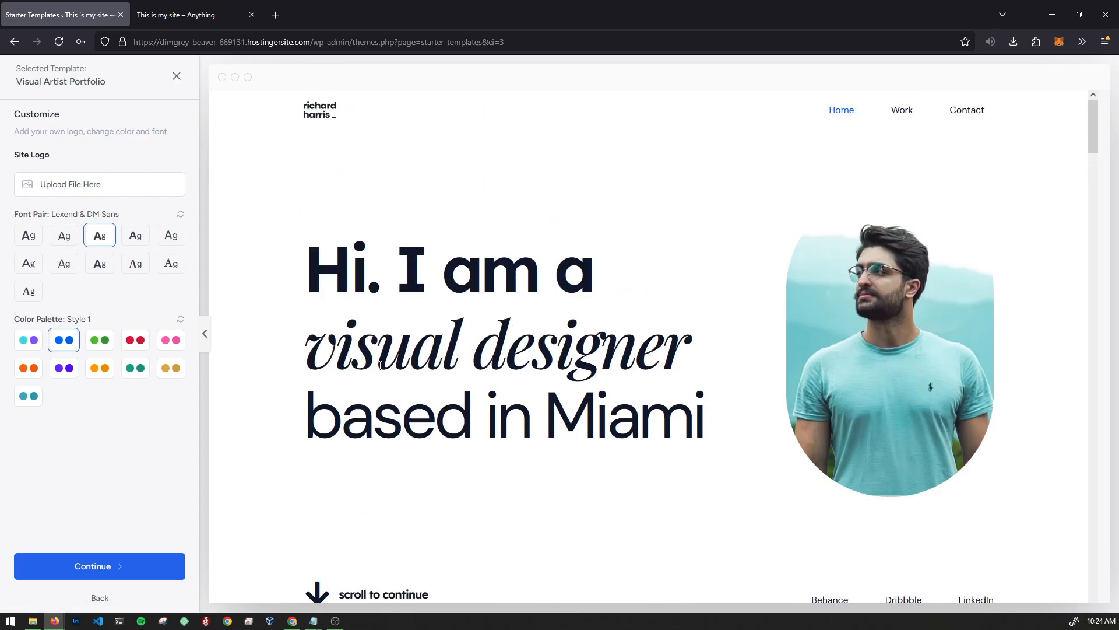
{"action": "left_click", "coordinate": [97, 567]}
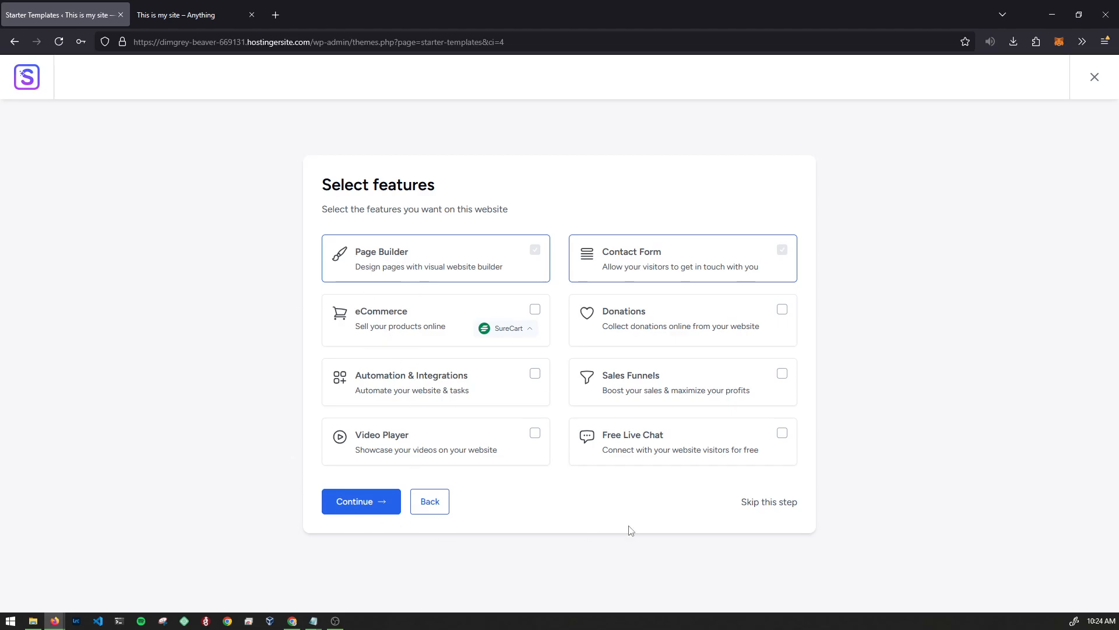
- Skip extra features, accept the overwrite notice and build the website from the template
{"action": "left_click", "coordinate": [758, 505]}
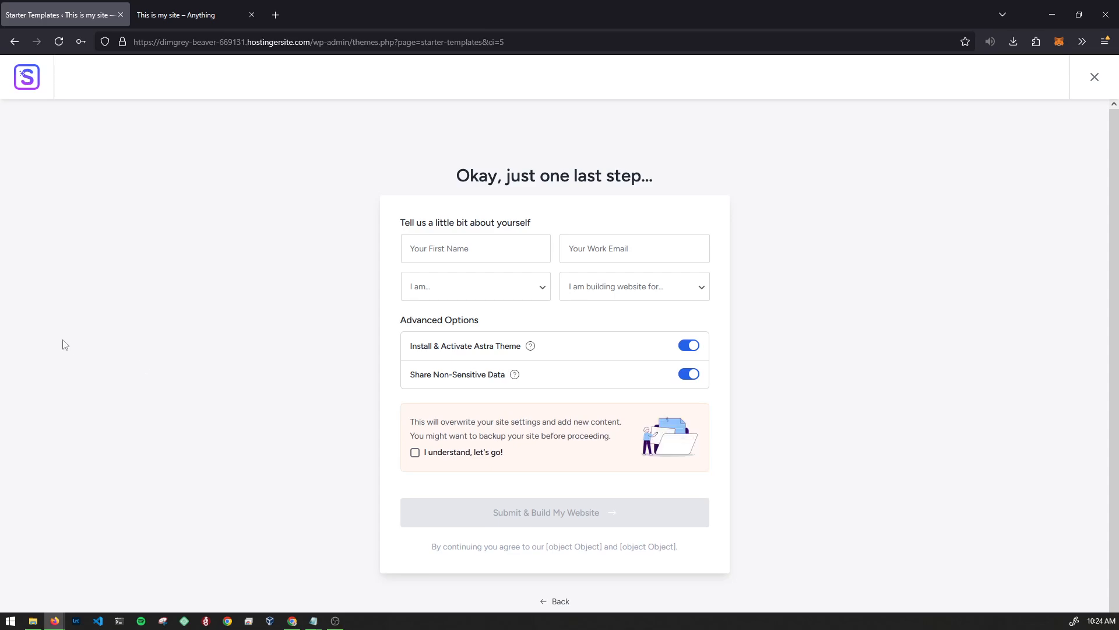
{"action": "scroll", "coordinate": [345, 342], "scroll_direction": "down", "scroll_amount": 1}
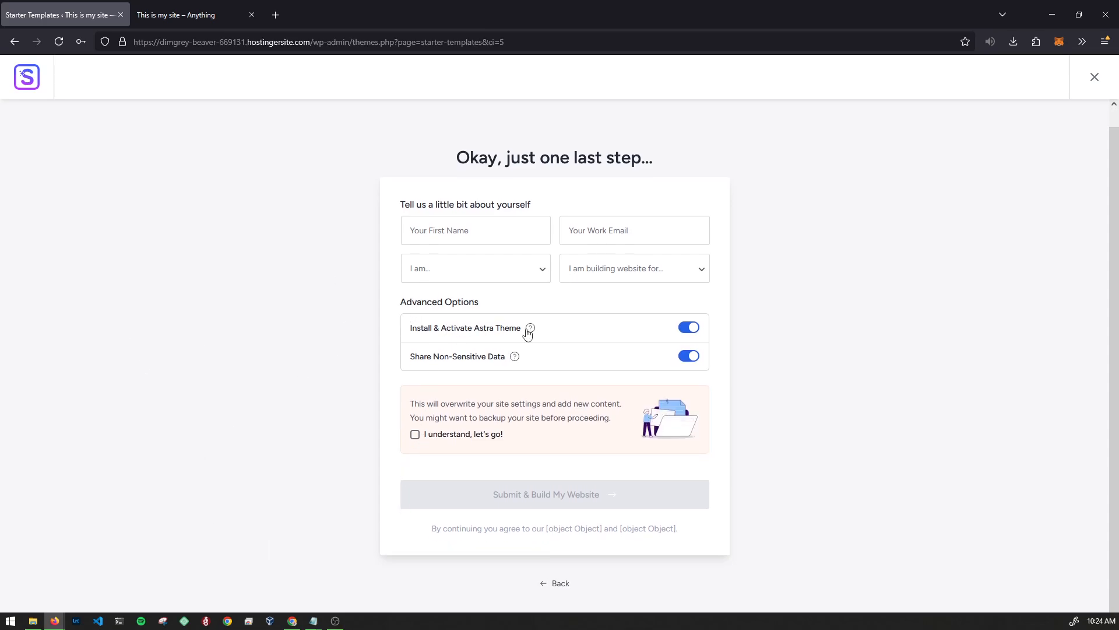
{"action": "left_click_drag", "start_coordinate": [408, 360], "coordinate": [496, 357]}
{"action": "left_click_drag", "start_coordinate": [407, 358], "coordinate": [494, 356]}
{"action": "left_click", "coordinate": [495, 356]}
{"action": "left_click", "coordinate": [415, 438]}
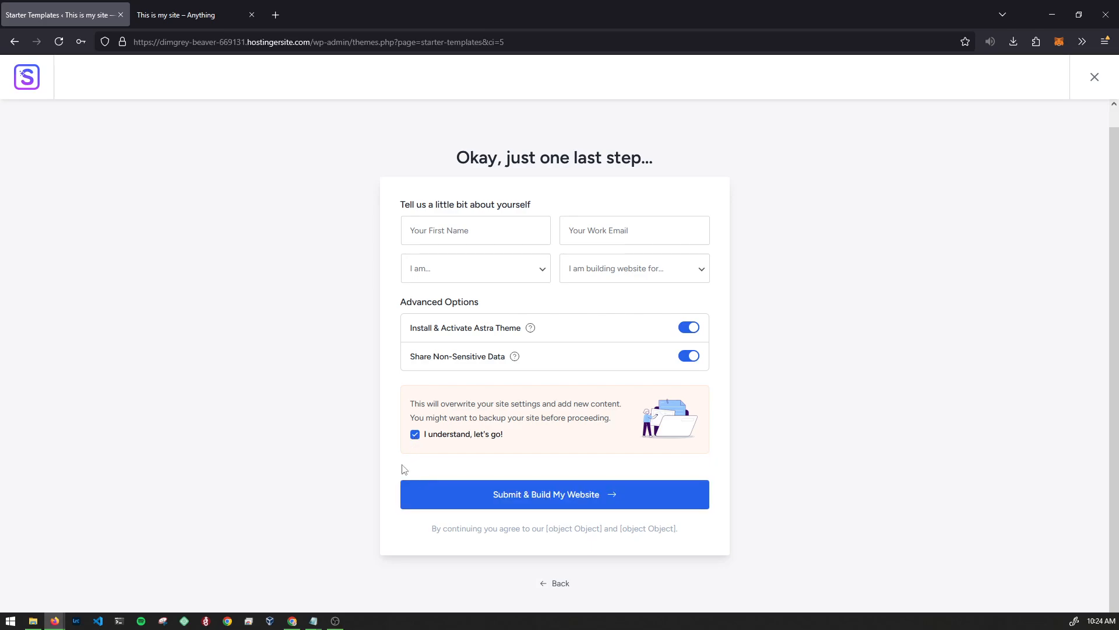
{"action": "left_click", "coordinate": [408, 484]}
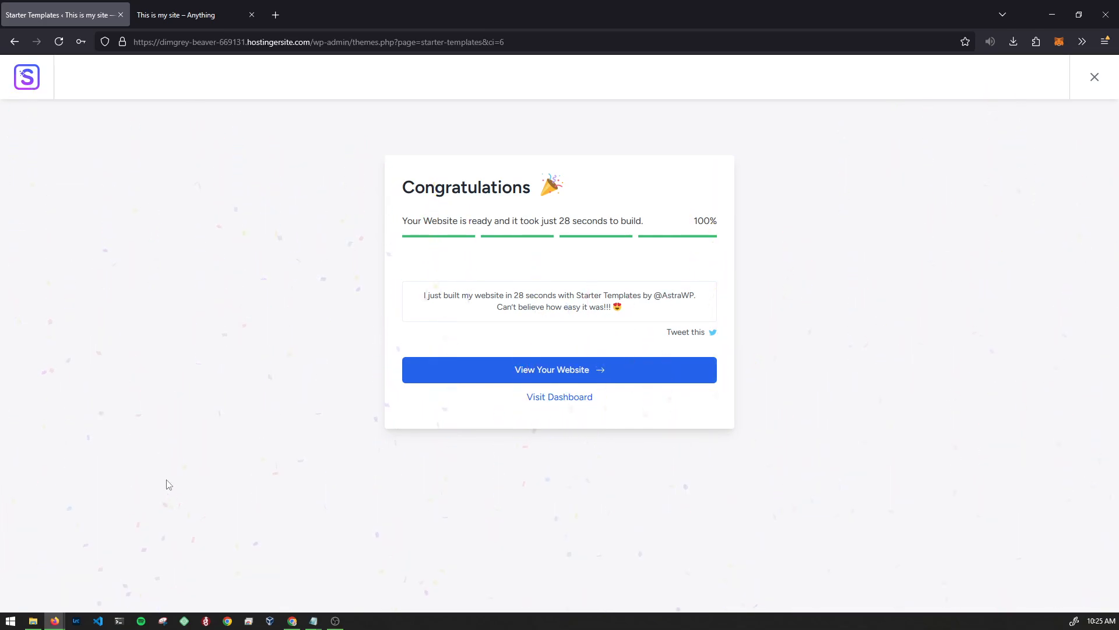
- Open the newly built website and scroll through its Home page
{"action": "left_click", "coordinate": [508, 373]}
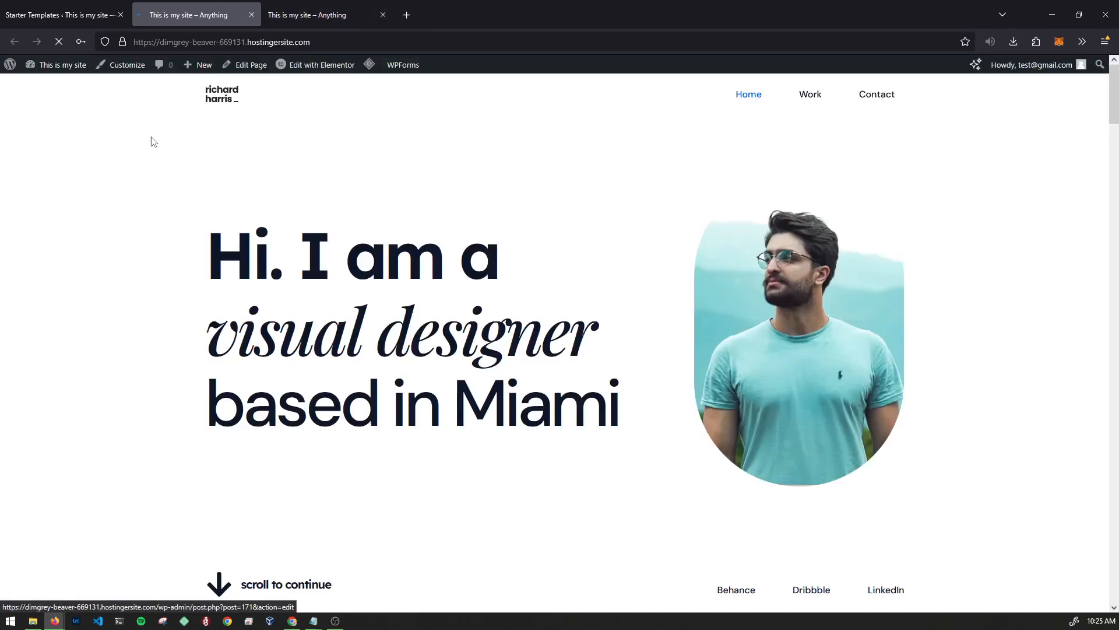
{"action": "middle_click", "coordinate": [132, 201]}
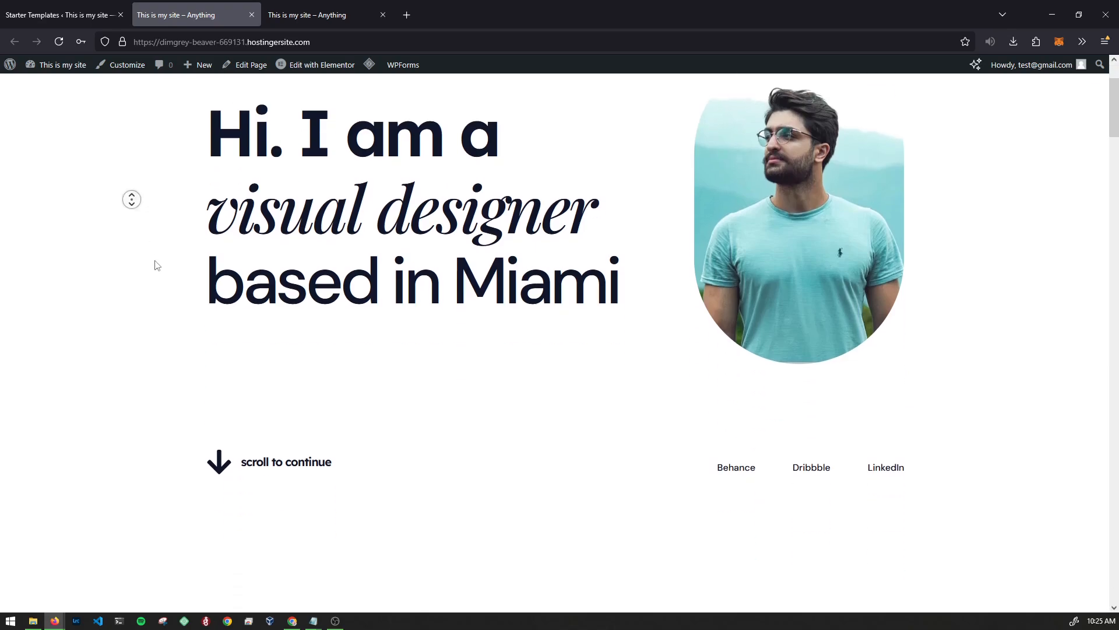
{"action": "left_click", "coordinate": [299, 8]}
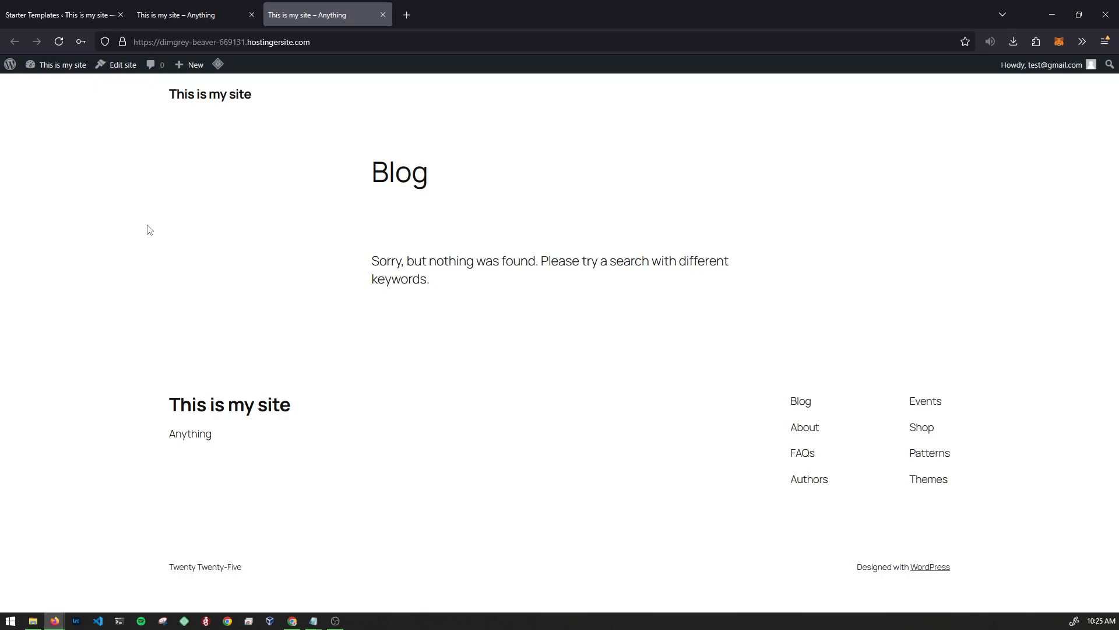
{"action": "left_click", "coordinate": [222, 11]}
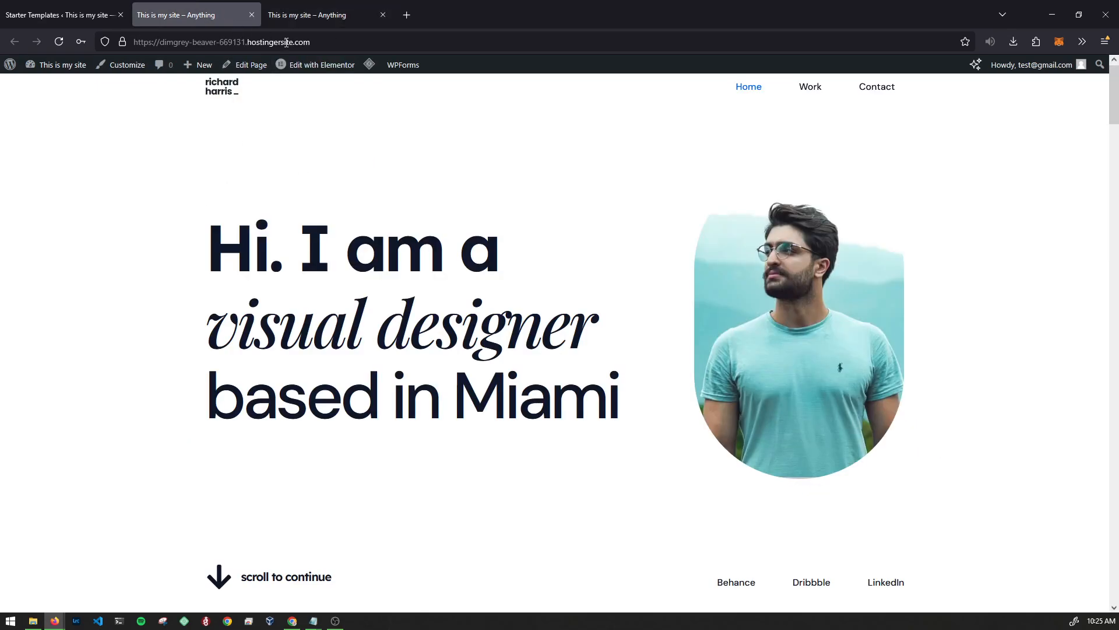
{"action": "middle_click", "coordinate": [151, 210]}
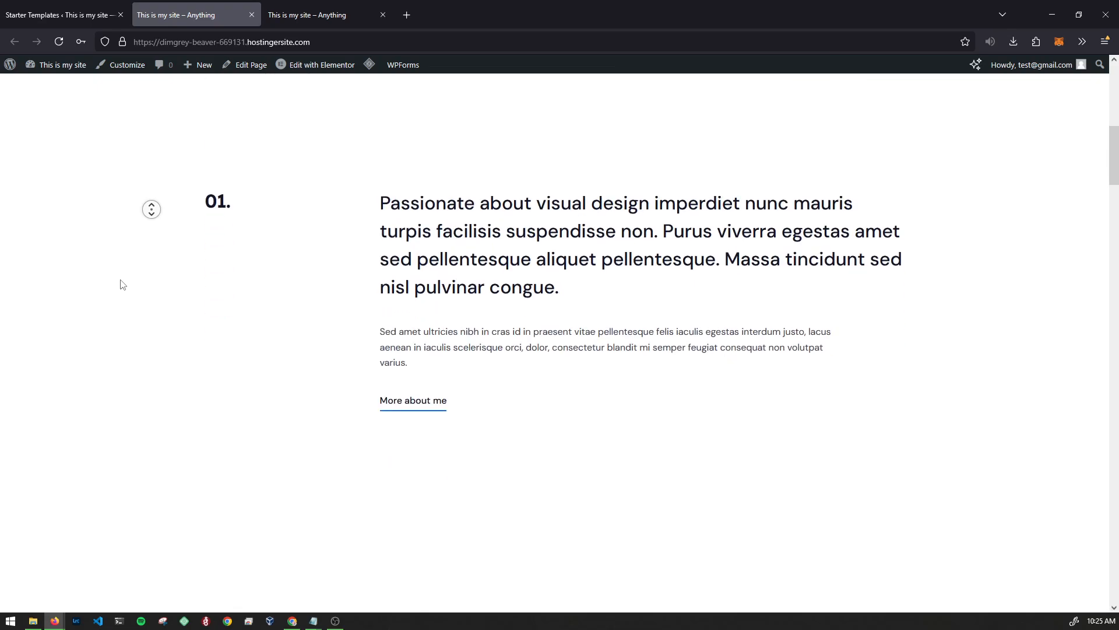
{"action": "middle_click", "coordinate": [123, 285]}
{"action": "middle_click", "coordinate": [138, 239]}
{"action": "middle_click", "coordinate": [123, 333]}
{"action": "middle_click", "coordinate": [122, 332]}
{"action": "middle_click", "coordinate": [145, 176]}
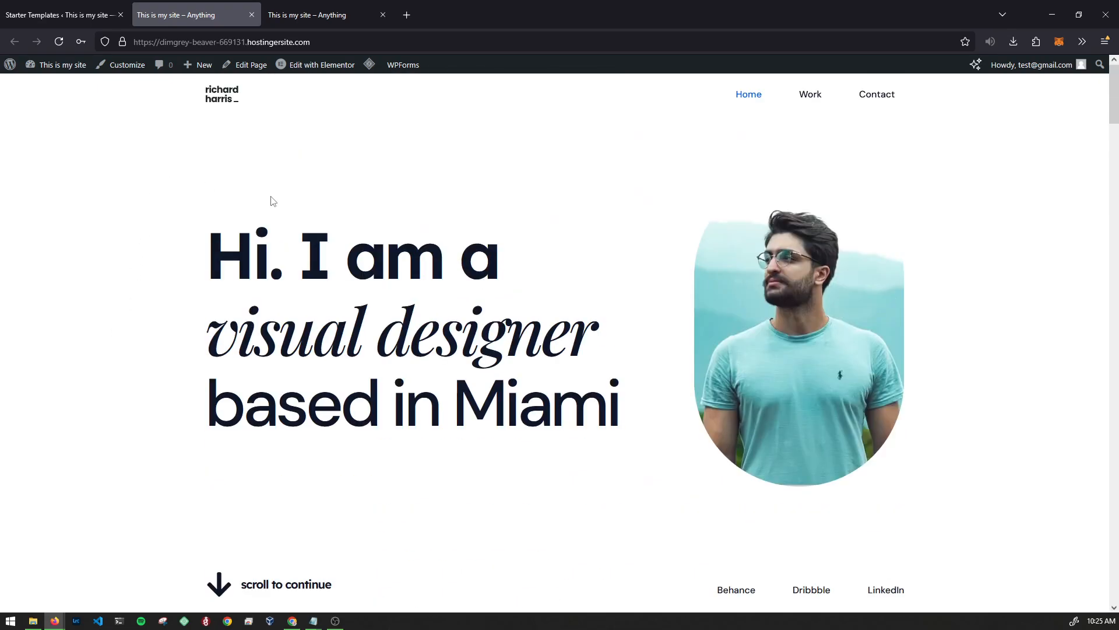
- Browse the site's Work page
{"action": "left_click", "coordinate": [807, 96]}
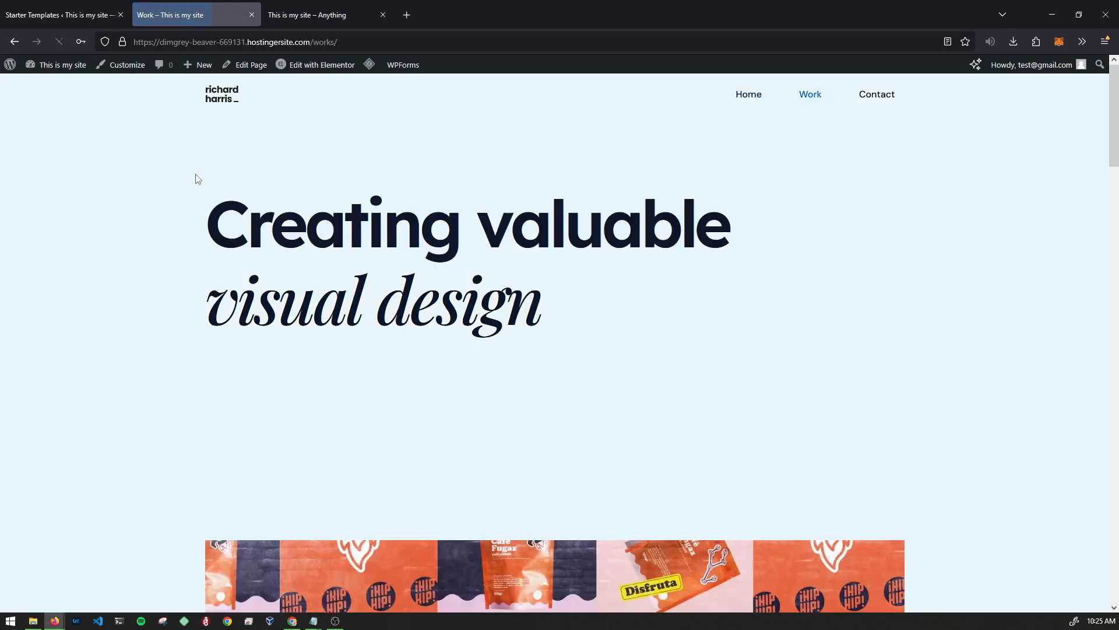
{"action": "middle_click", "coordinate": [144, 201]}
{"action": "middle_click", "coordinate": [123, 291]}
{"action": "middle_click", "coordinate": [122, 290]}
{"action": "middle_click", "coordinate": [148, 159]}
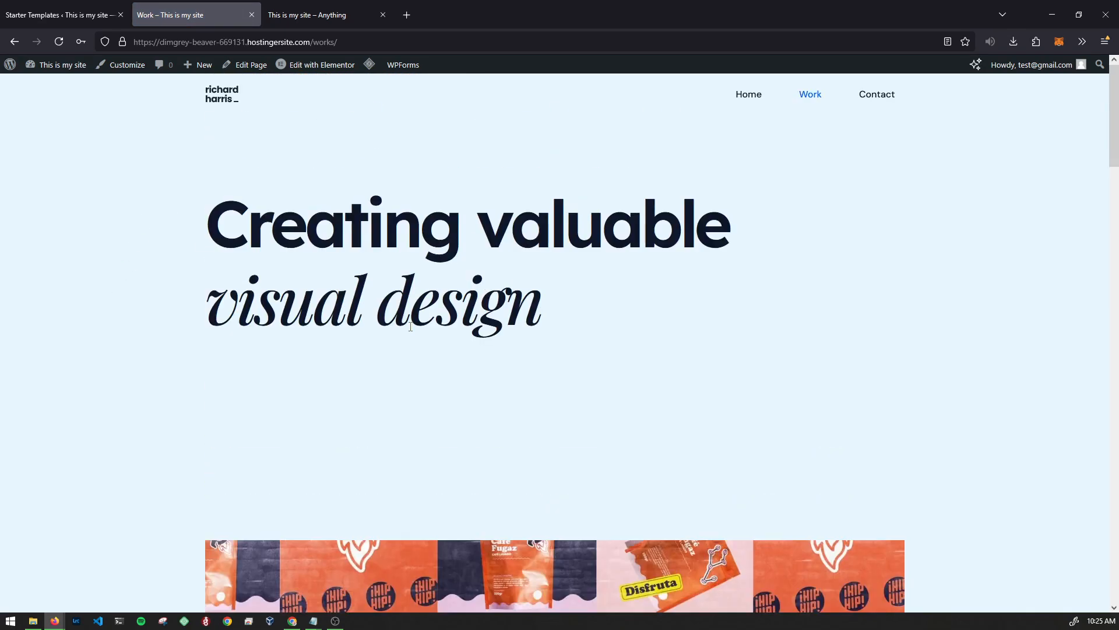
- Browse the Contact page, then return to the Home page via the logo
{"action": "left_click", "coordinate": [890, 98]}
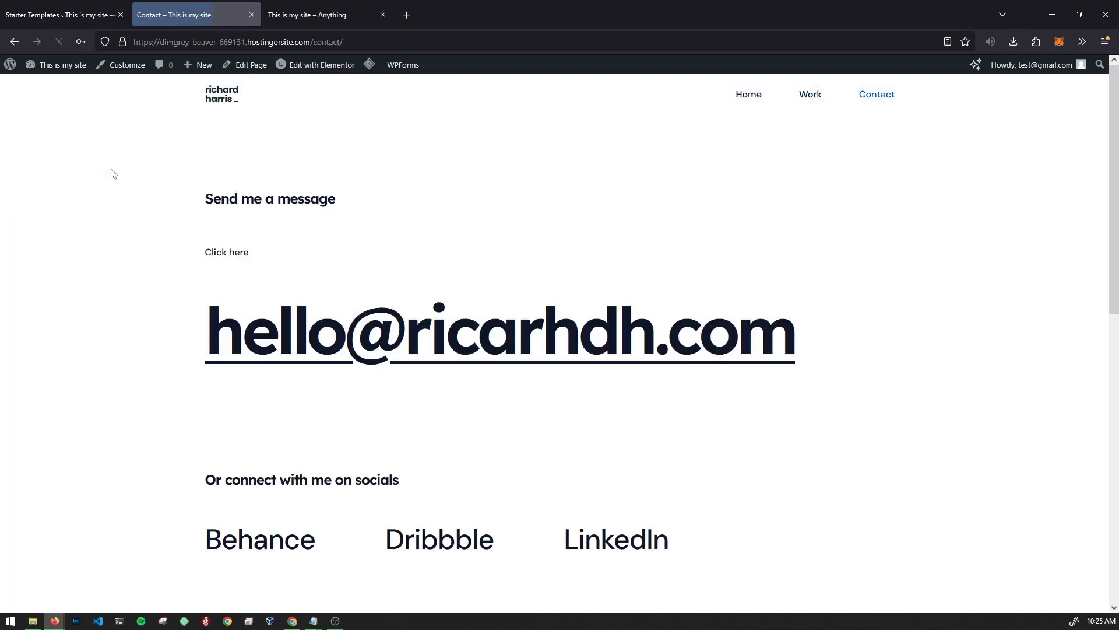
{"action": "middle_click", "coordinate": [111, 168]}
{"action": "middle_click", "coordinate": [107, 212]}
{"action": "middle_click", "coordinate": [118, 282]}
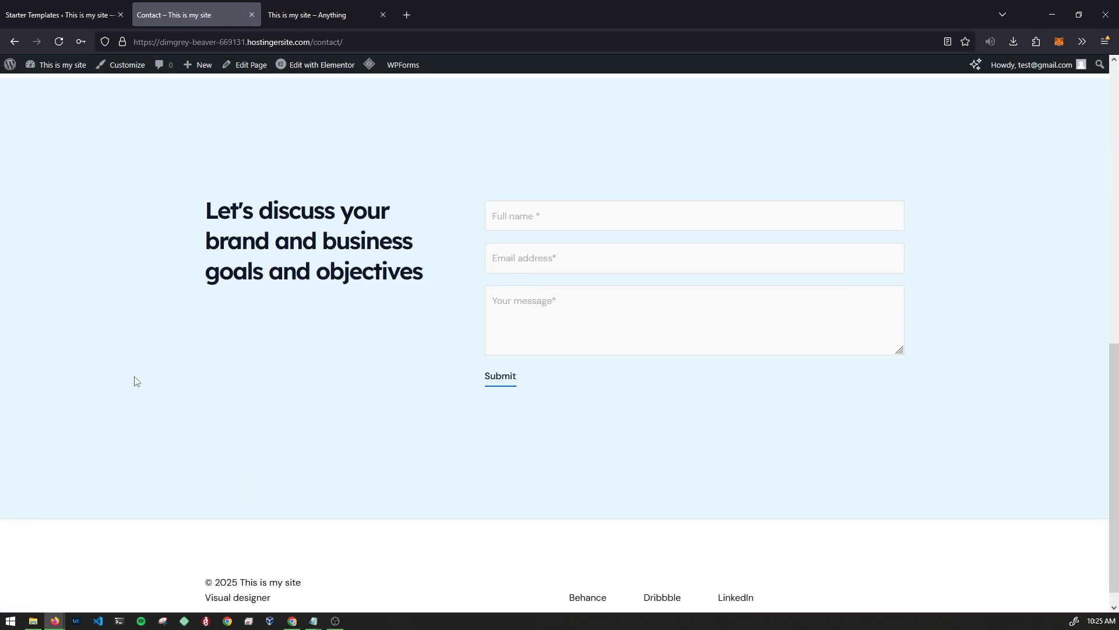
{"action": "middle_click", "coordinate": [86, 332]}
{"action": "middle_click", "coordinate": [119, 453]}
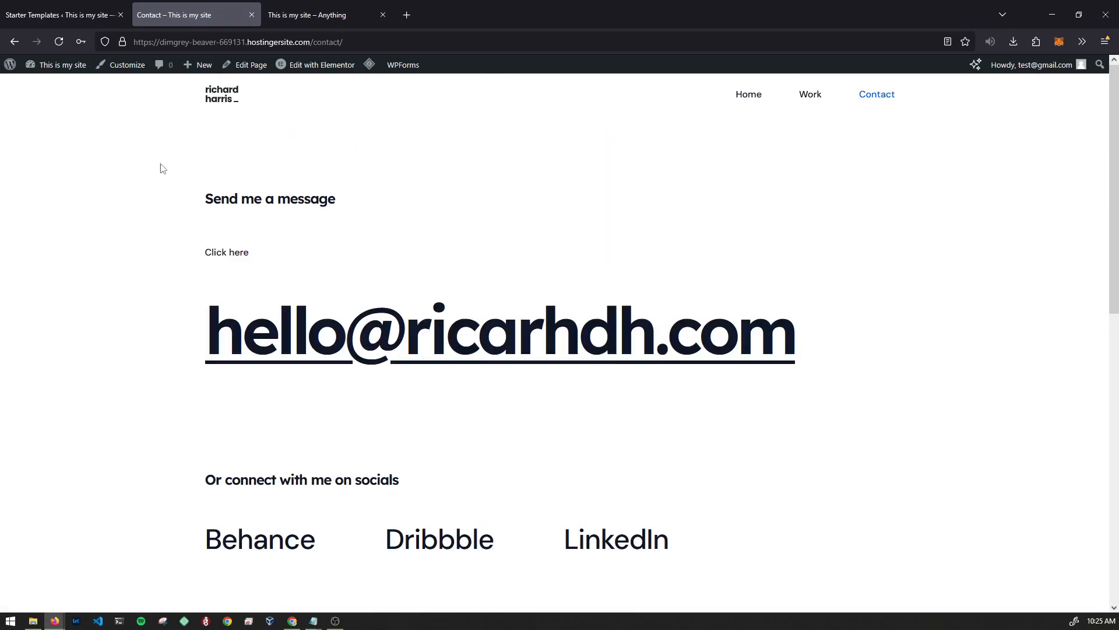
{"action": "left_click", "coordinate": [221, 103]}
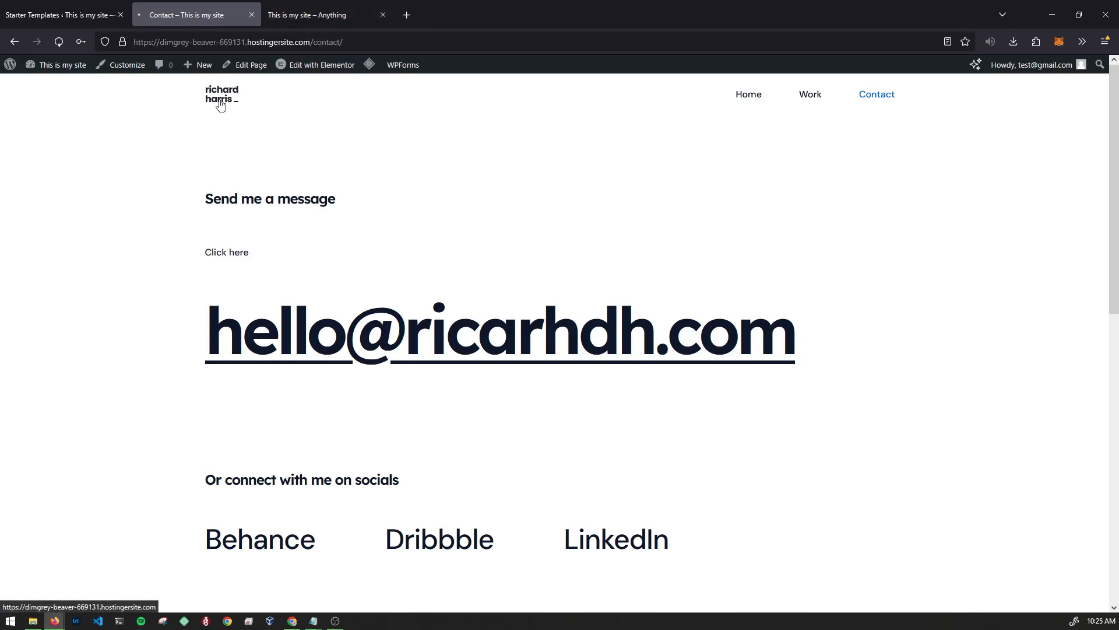